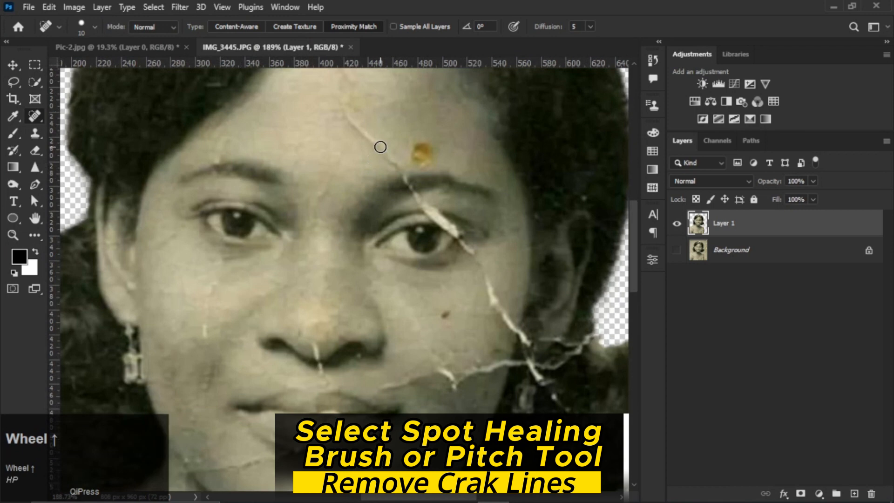
- Heal the forehead stain, the dark cheek spot and the crack segments on the cheek with the Spot Healing Brush
{"action": "scroll", "coordinate": [381, 147], "scroll_direction": "up", "scroll_amount": 2}
{"action": "left_click", "coordinate": [420, 152]}
{"action": "left_click", "coordinate": [443, 302]}
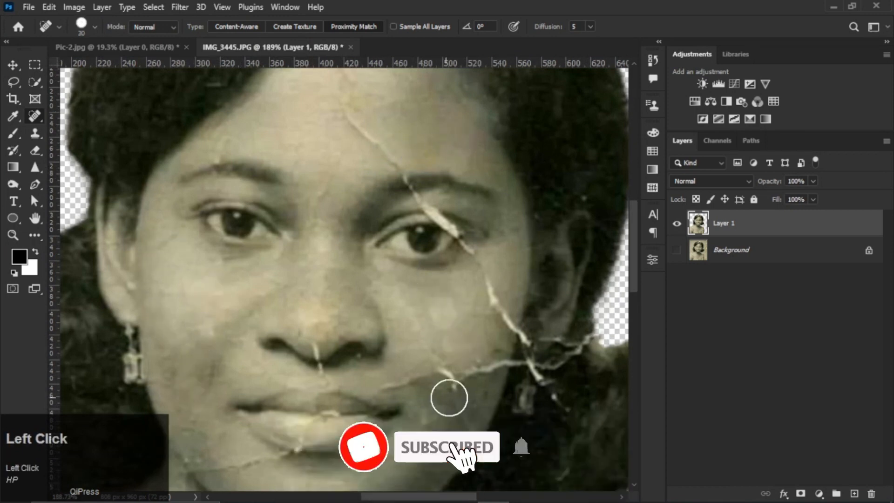
{"action": "scroll", "coordinate": [442, 409], "scroll_direction": "down", "scroll_amount": 1}
{"action": "left_click", "coordinate": [479, 307]}
{"action": "left_click", "coordinate": [479, 315]}
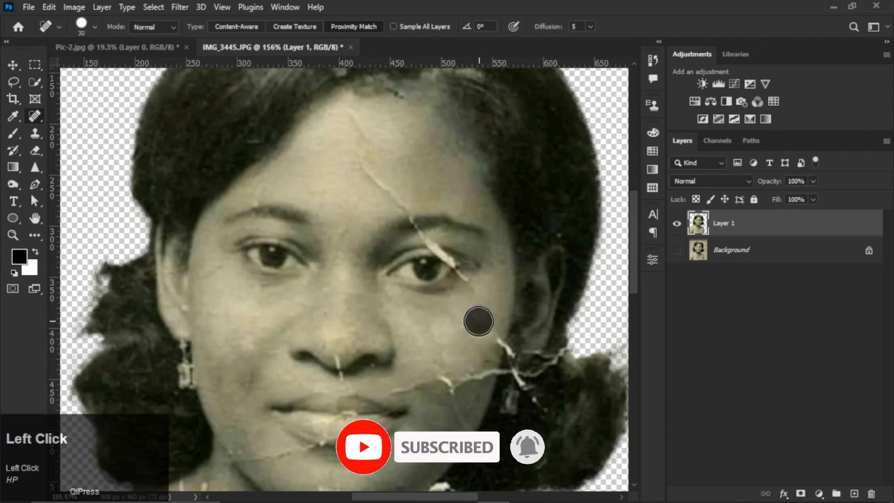
{"action": "left_click_drag", "start_coordinate": [440, 378], "coordinate": [455, 372]}
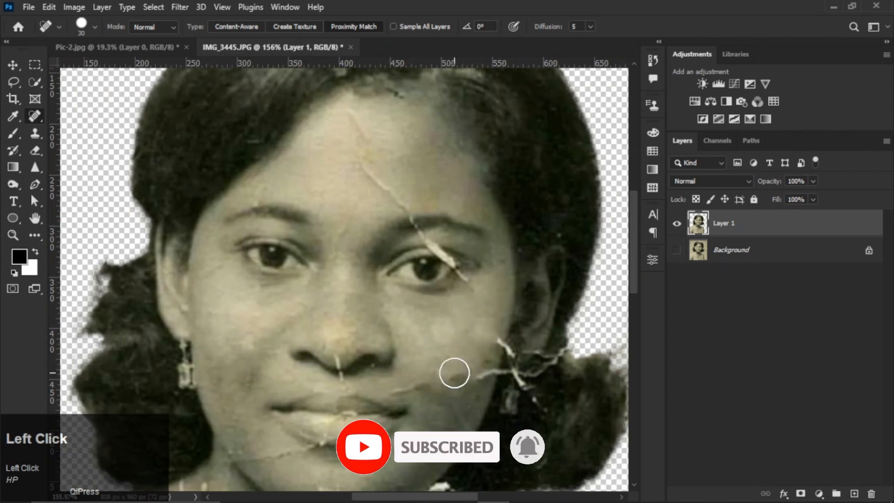
{"action": "left_click_drag", "start_coordinate": [331, 319], "coordinate": [356, 184]}
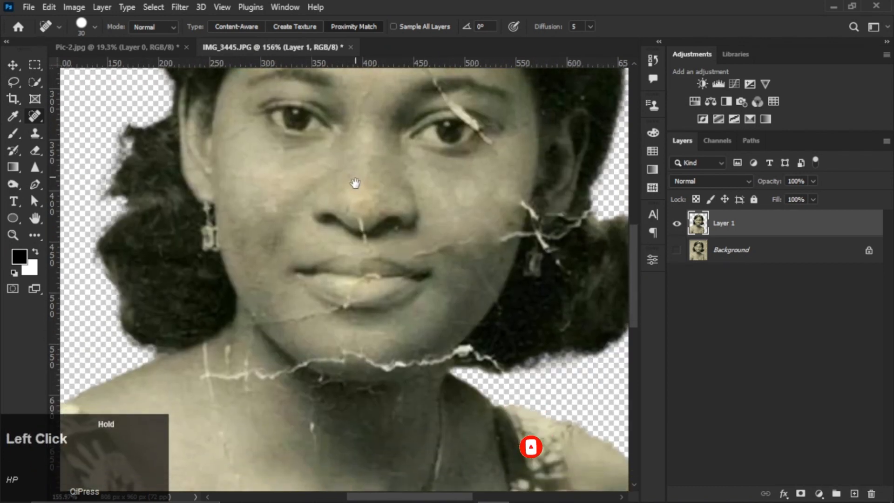
{"action": "left_click", "coordinate": [363, 219]}
{"action": "key", "text": "ctrl+z"}
- Patch the crack running across the cheek between the mouth corner and the jaw, using the Patch Tool
{"action": "right_click", "coordinate": [33, 116]}
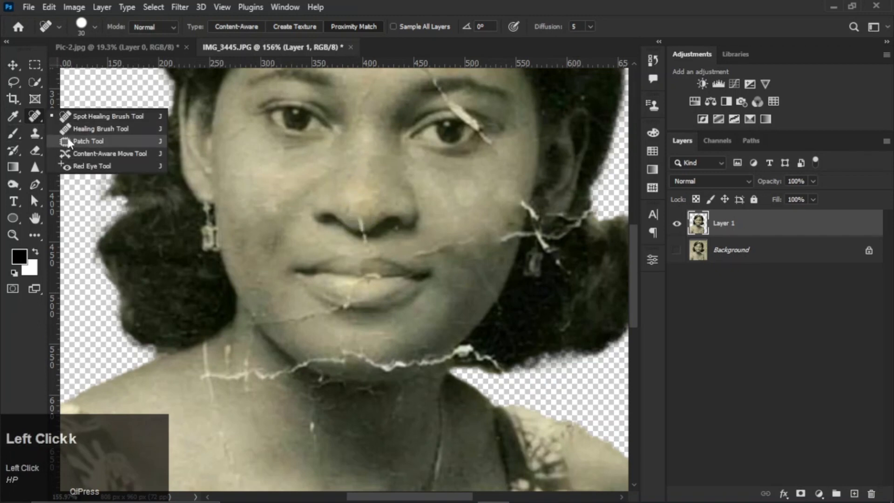
{"action": "left_click", "coordinate": [84, 139]}
{"action": "left_click_drag", "start_coordinate": [439, 230], "coordinate": [466, 237]}
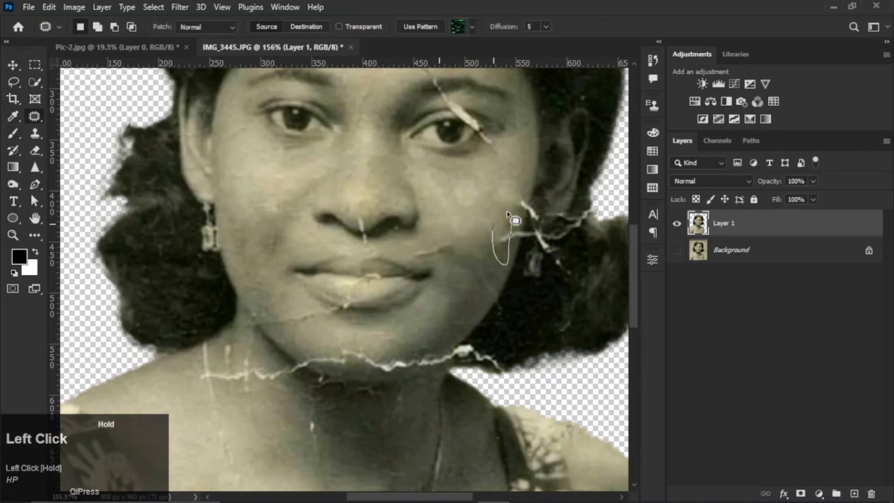
{"action": "left_click_drag", "start_coordinate": [508, 214], "coordinate": [494, 218]}
{"action": "left_click_drag", "start_coordinate": [501, 243], "coordinate": [469, 279]}
{"action": "left_click_drag", "start_coordinate": [431, 238], "coordinate": [414, 247]}
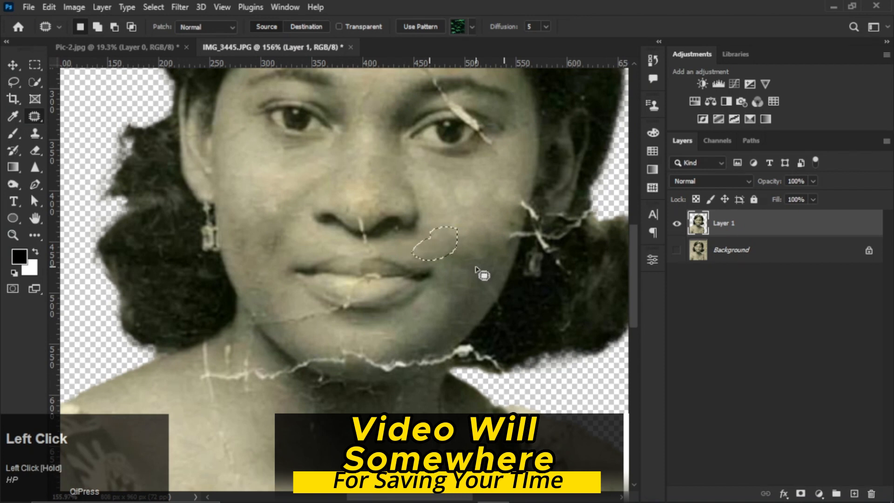
- Patch the middle of the chin crack and the crack from the lower lip across the cheek, clearing the selection
{"action": "left_click_drag", "start_coordinate": [379, 355], "coordinate": [389, 349]}
{"action": "left_click_drag", "start_coordinate": [405, 355], "coordinate": [442, 315]}
{"action": "mouse_move", "coordinate": [354, 366]}
{"action": "left_mouse_down"}
{"action": "mouse_move", "coordinate": [408, 381]}
{"action": "mouse_move", "coordinate": [354, 354]}
{"action": "left_mouse_up"}
{"action": "left_click_drag", "start_coordinate": [393, 341], "coordinate": [437, 321]}
{"action": "mouse_move", "coordinate": [316, 328]}
{"action": "left_mouse_down"}
{"action": "mouse_move", "coordinate": [269, 283]}
{"action": "mouse_move", "coordinate": [326, 313]}
{"action": "left_mouse_up"}
{"action": "left_click_drag", "start_coordinate": [335, 316], "coordinate": [341, 336]}
{"action": "key", "text": "ctrl+d"}
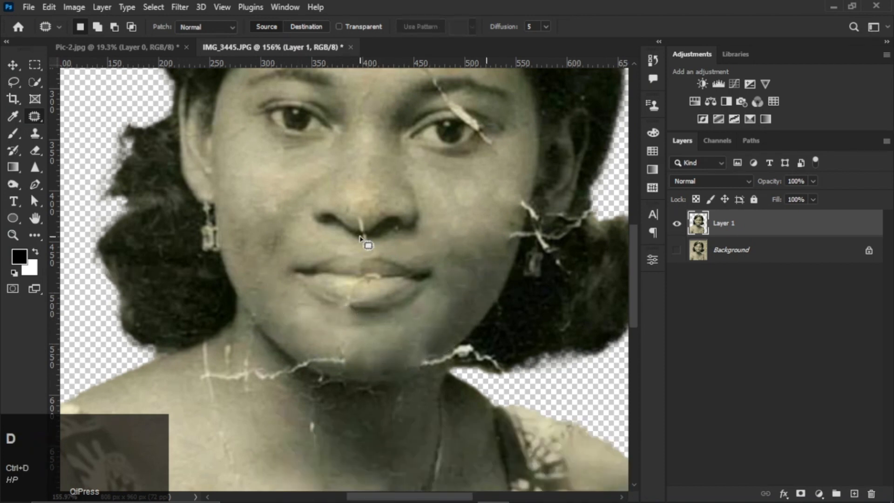
- Patch the white streak running from the nose down to the upper lip with nearby skin
{"action": "left_click_drag", "start_coordinate": [364, 236], "coordinate": [365, 238]}
{"action": "left_click_drag", "start_coordinate": [368, 247], "coordinate": [310, 244]}
{"action": "scroll", "coordinate": [357, 220], "scroll_direction": "up", "scroll_amount": 4}
{"action": "left_click_drag", "start_coordinate": [359, 227], "coordinate": [361, 224]}
{"action": "left_click_drag", "start_coordinate": [374, 231], "coordinate": [407, 184]}
{"action": "left_click_drag", "start_coordinate": [365, 247], "coordinate": [368, 248]}
{"action": "left_click_drag", "start_coordinate": [373, 272], "coordinate": [359, 281]}
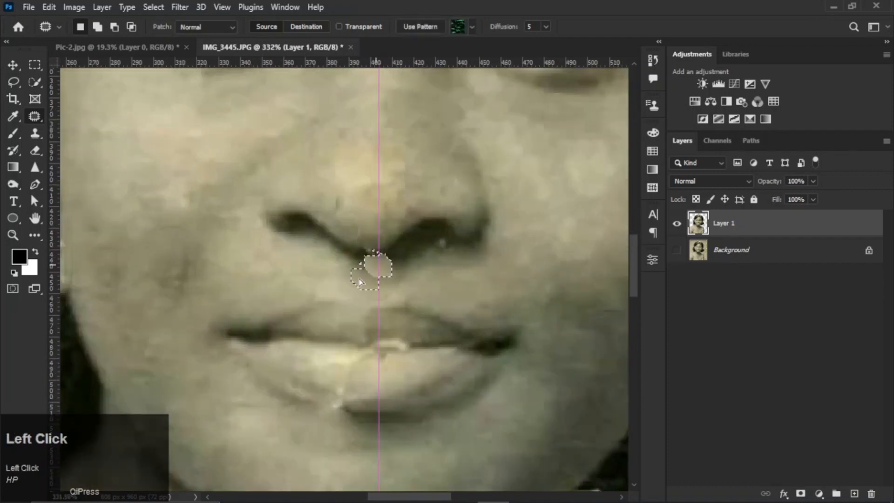
- Patch the light speck in the nostril and clear the selection
{"action": "left_click_drag", "start_coordinate": [435, 238], "coordinate": [437, 238]}
{"action": "left_click_drag", "start_coordinate": [445, 253], "coordinate": [434, 273]}
{"action": "mouse_move", "coordinate": [361, 236]}
{"action": "left_mouse_down"}
{"action": "mouse_move", "coordinate": [389, 241]}
{"action": "mouse_move", "coordinate": [376, 235]}
{"action": "mouse_move", "coordinate": [407, 196]}
{"action": "left_mouse_up"}
{"action": "key", "text": "ctrl+d"}
- Patch the mark around the upper lip and the remaining crack along the chin's lower edge
{"action": "mouse_move", "coordinate": [405, 296]}
{"action": "left_mouse_down"}
{"action": "mouse_move", "coordinate": [411, 337]}
{"action": "mouse_move", "coordinate": [417, 302]}
{"action": "left_mouse_up"}
{"action": "left_click_drag", "start_coordinate": [387, 319], "coordinate": [379, 344]}
{"action": "left_click_drag", "start_coordinate": [329, 398], "coordinate": [348, 261]}
{"action": "left_click_drag", "start_coordinate": [406, 279], "coordinate": [414, 300]}
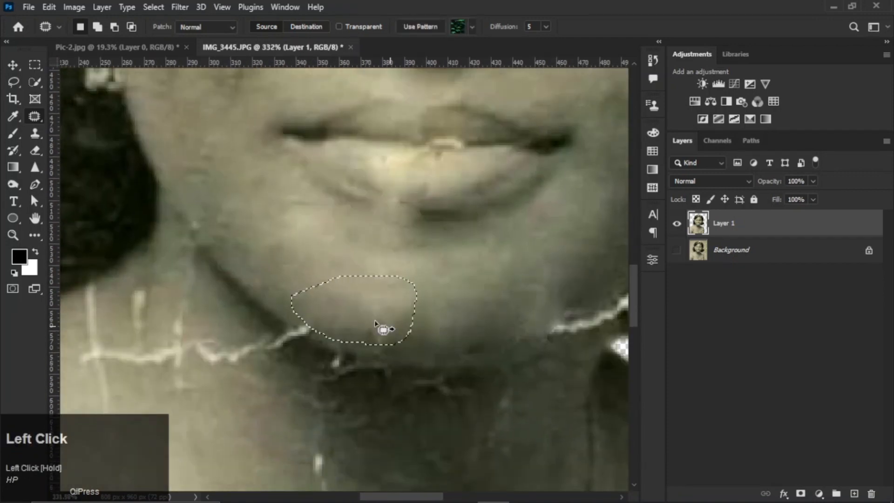
{"action": "mouse_move", "coordinate": [379, 324]}
{"action": "left_mouse_down"}
{"action": "mouse_move", "coordinate": [315, 287]}
{"action": "mouse_move", "coordinate": [355, 240]}
{"action": "left_mouse_up"}
{"action": "key", "text": "ctrl+d"}
- Patch the crack and vertical scratches on the neck and shoulder beside the jaw
{"action": "mouse_move", "coordinate": [222, 267]}
{"action": "left_mouse_down"}
{"action": "mouse_move", "coordinate": [285, 271]}
{"action": "mouse_move", "coordinate": [226, 268]}
{"action": "left_mouse_up"}
{"action": "left_click_drag", "start_coordinate": [233, 321], "coordinate": [217, 354]}
{"action": "mouse_move", "coordinate": [210, 235]}
{"action": "left_mouse_down"}
{"action": "mouse_move", "coordinate": [190, 239]}
{"action": "mouse_move", "coordinate": [216, 284]}
{"action": "left_mouse_up"}
- Patch the scratches on the shadowed neck and the crack remnants under the jawline with clean neck texture
{"action": "left_click_drag", "start_coordinate": [280, 303], "coordinate": [341, 251]}
{"action": "left_click_drag", "start_coordinate": [365, 335], "coordinate": [406, 287]}
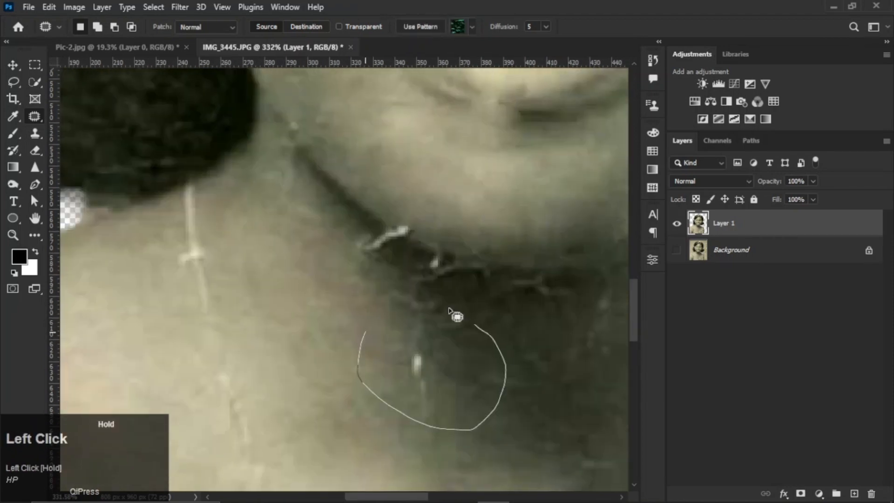
{"action": "left_click_drag", "start_coordinate": [439, 353], "coordinate": [397, 371]}
{"action": "mouse_move", "coordinate": [374, 223]}
{"action": "left_mouse_down"}
{"action": "mouse_move", "coordinate": [413, 244]}
{"action": "mouse_move", "coordinate": [365, 235]}
{"action": "mouse_move", "coordinate": [374, 224]}
{"action": "left_mouse_up"}
{"action": "left_click_drag", "start_coordinate": [410, 301], "coordinate": [395, 375]}
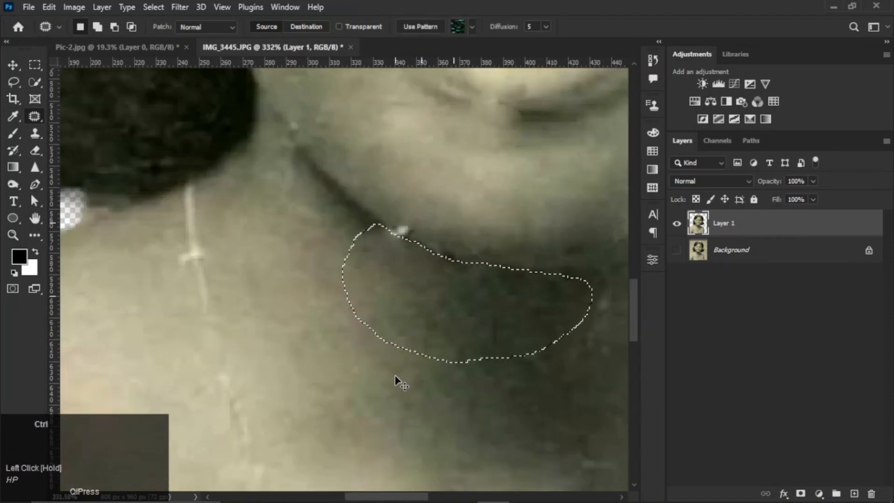
{"action": "key", "text": "ctrl+d"}
{"action": "left_click_drag", "start_coordinate": [410, 237], "coordinate": [415, 233]}
{"action": "left_click_drag", "start_coordinate": [405, 228], "coordinate": [435, 205]}
{"action": "key", "text": "ctrl+d"}
- Patch the forehead crack above the eyebrow of the damaged eye and clear the selection
{"action": "left_click_drag", "start_coordinate": [447, 366], "coordinate": [243, 333]}
{"action": "left_click_drag", "start_coordinate": [326, 117], "coordinate": [299, 410]}
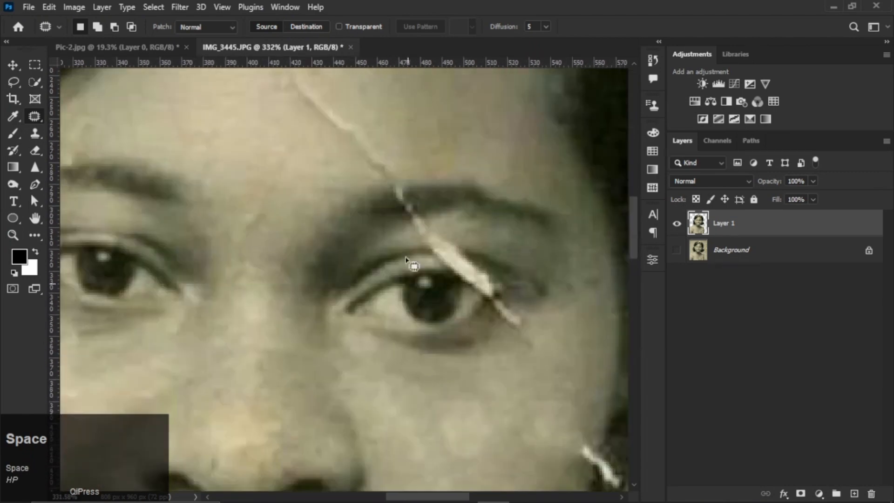
{"action": "left_click_drag", "start_coordinate": [401, 179], "coordinate": [403, 163]}
{"action": "left_click_drag", "start_coordinate": [373, 140], "coordinate": [356, 132]}
{"action": "key", "text": "ctrl+d"}
- Heal the crack in the eyebrow and its tail beyond the eye's outer corner with a small Spot Healing Brush
{"action": "key", "text": "j"}
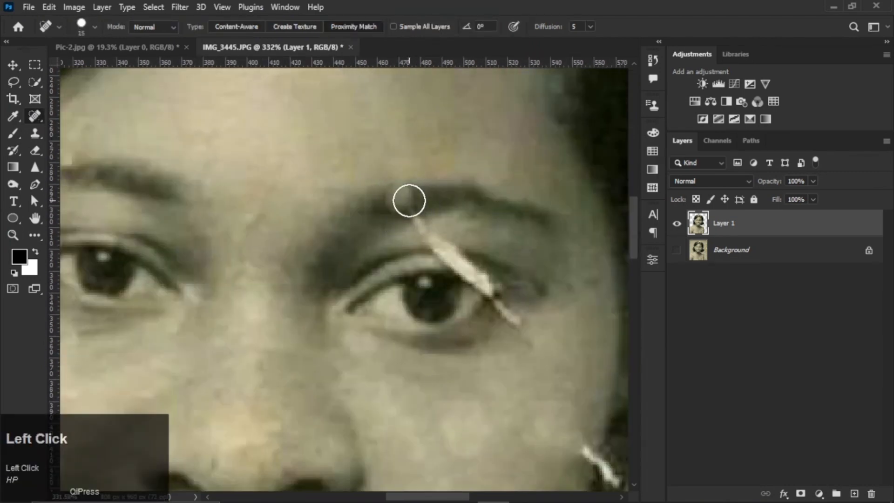
{"action": "scroll", "coordinate": [404, 201], "scroll_direction": "up", "scroll_amount": 1}
{"action": "left_click_drag", "start_coordinate": [447, 245], "coordinate": [450, 247]}
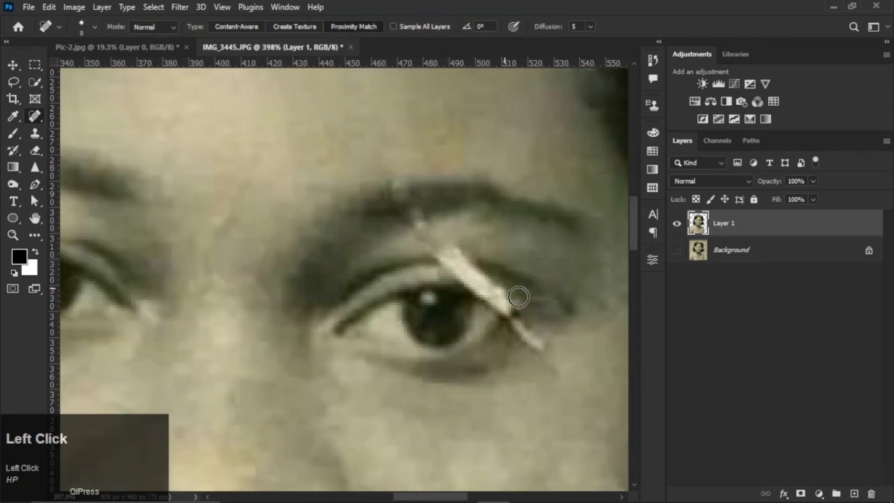
- Clone clean eyelid texture over the white crack across the upper eyelid with a small Clone Stamp
{"action": "left_click_drag", "start_coordinate": [440, 283], "coordinate": [427, 303]}
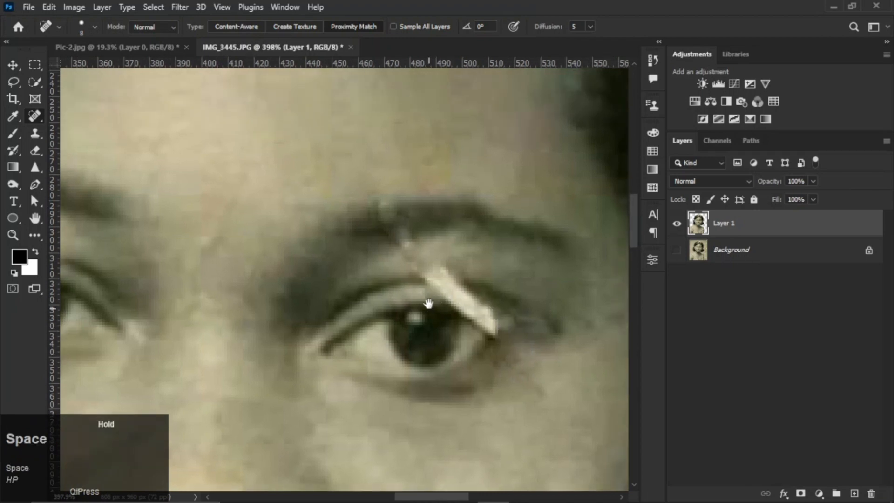
{"action": "key", "text": "s"}
{"action": "scroll", "coordinate": [408, 307], "scroll_direction": "up", "scroll_amount": 1}
{"action": "left_click", "coordinate": [421, 285], "text": "alt"}
{"action": "left_click", "coordinate": [477, 288]}
{"action": "left_click_drag", "start_coordinate": [489, 295], "coordinate": [440, 286]}
{"action": "left_click", "coordinate": [450, 286]}
{"action": "left_click", "coordinate": [424, 292], "text": "alt"}
{"action": "left_click", "coordinate": [451, 281]}
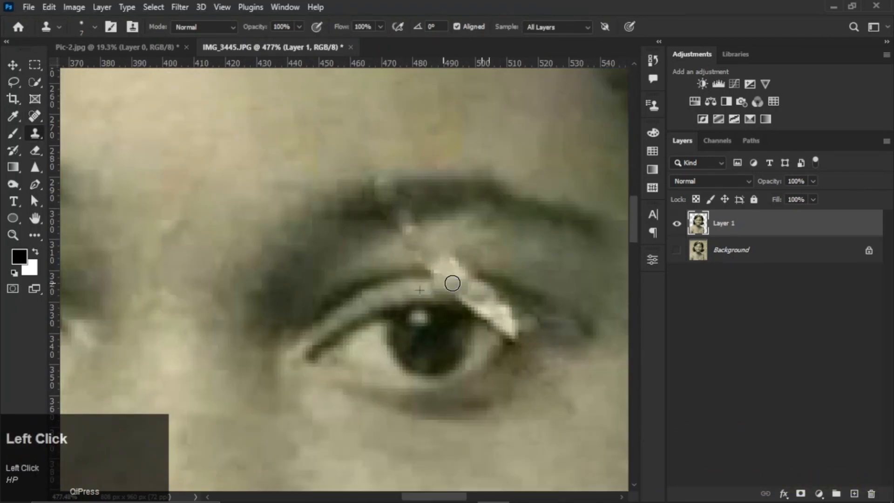
{"action": "left_click", "coordinate": [433, 288], "text": "alt"}
{"action": "left_click", "coordinate": [414, 287], "text": "alt"}
{"action": "mouse_move", "coordinate": [479, 298]}
{"action": "left_mouse_down"}
{"action": "mouse_move", "coordinate": [489, 319]}
{"action": "mouse_move", "coordinate": [510, 332]}
{"action": "left_mouse_up"}
- Trace the white of the damaged eye with the Pen tool from the inner corner along the lower lid to the outer corner
{"action": "left_click", "coordinate": [35, 186]}
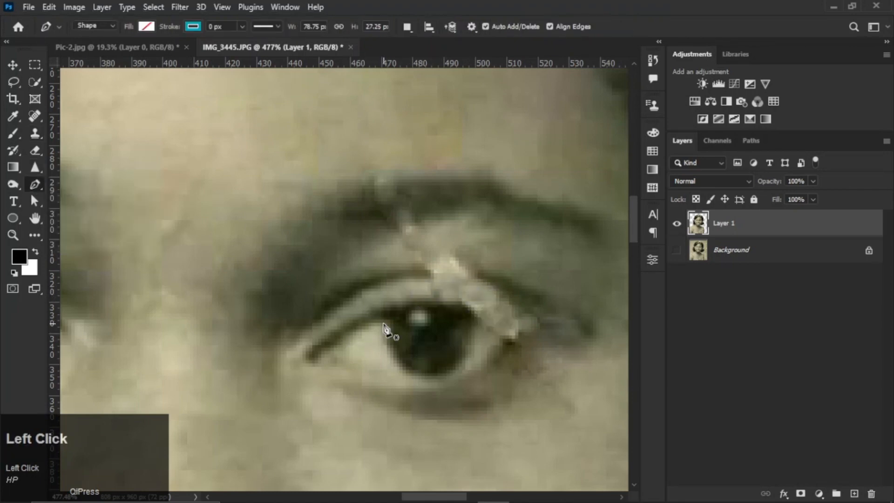
{"action": "left_click", "coordinate": [386, 323]}
{"action": "left_click_drag", "start_coordinate": [315, 360], "coordinate": [289, 391]}
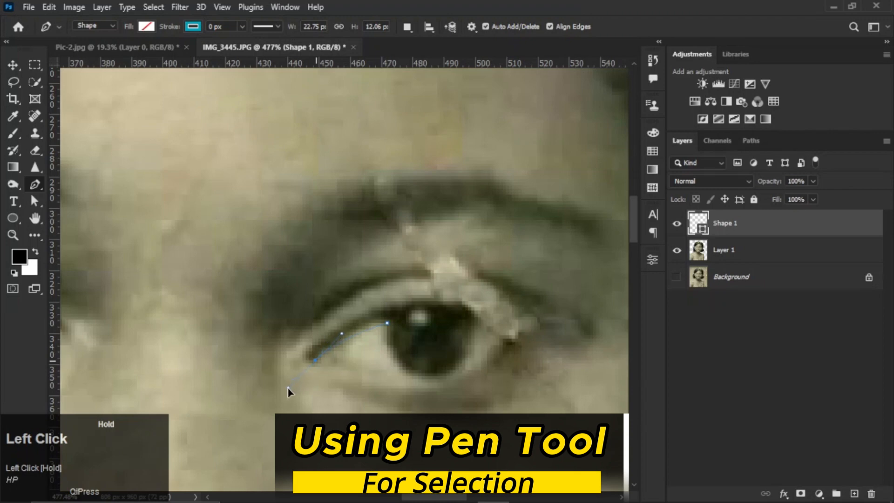
{"action": "left_click_drag", "start_coordinate": [412, 382], "coordinate": [442, 386]}
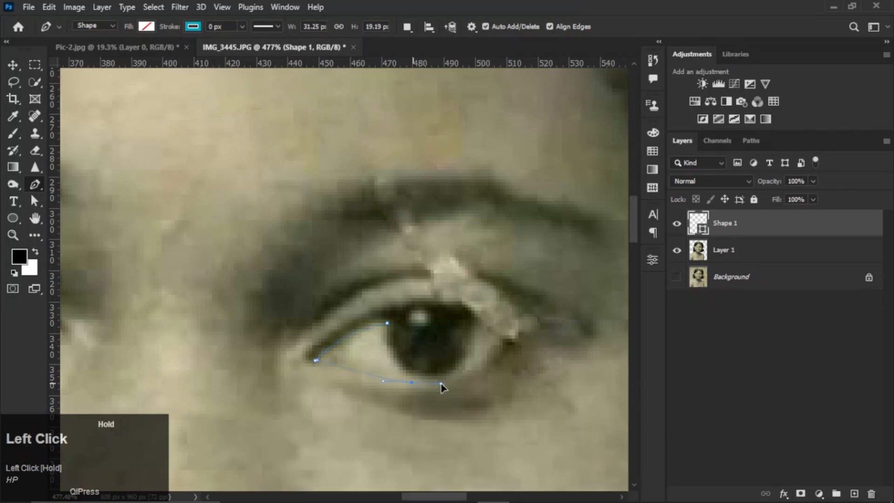
{"action": "left_click_drag", "start_coordinate": [499, 351], "coordinate": [529, 314]}
{"action": "key", "text": "ctrl+z"}
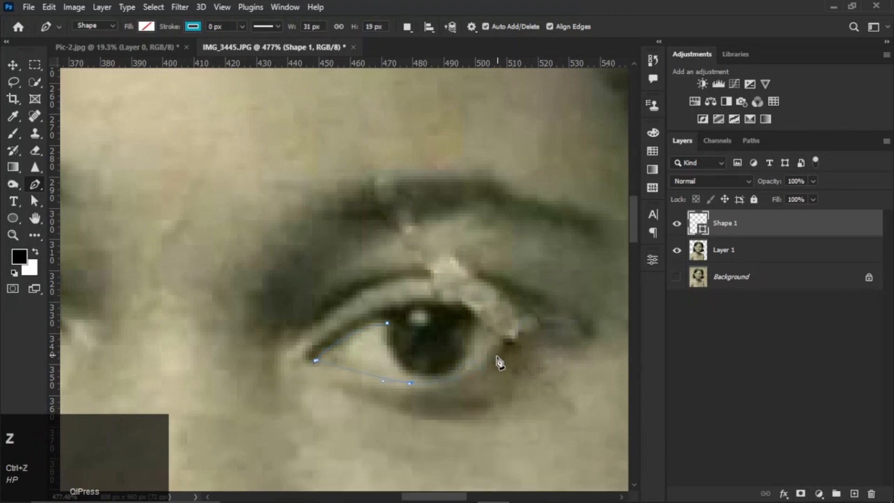
{"action": "mouse_move", "coordinate": [480, 372]}
{"action": "left_mouse_down"}
{"action": "mouse_move", "coordinate": [508, 352]}
{"action": "mouse_move", "coordinate": [471, 369]}
{"action": "left_mouse_up"}
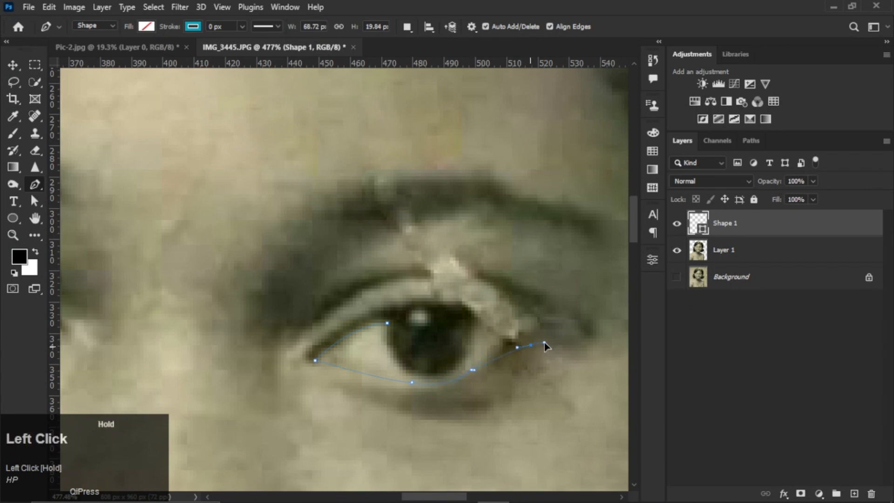
{"action": "left_click_drag", "start_coordinate": [541, 340], "coordinate": [549, 337]}
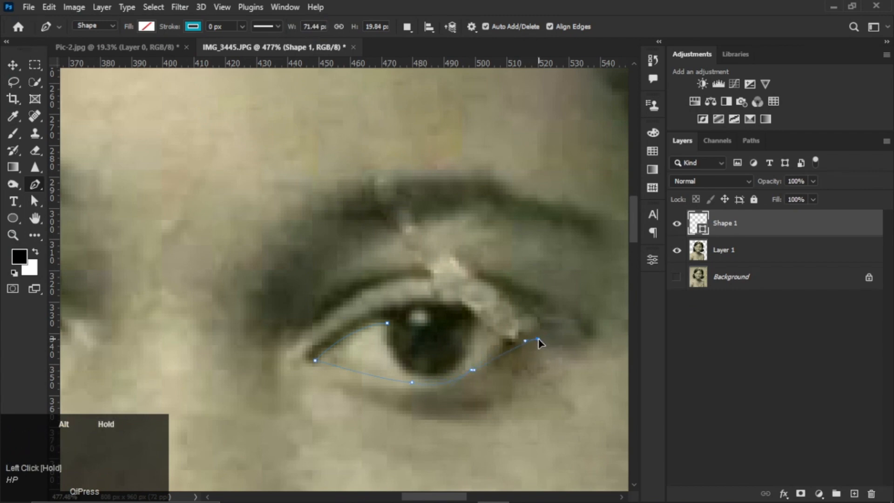
- Close the eye-white path around the iris and convert it into a selection
{"action": "left_click_drag", "start_coordinate": [429, 381], "coordinate": [419, 381]}
{"action": "left_click", "coordinate": [453, 369], "text": "alt"}
{"action": "left_click_drag", "start_coordinate": [393, 351], "coordinate": [378, 315]}
{"action": "left_click", "coordinate": [387, 323]}
{"action": "key", "text": "ctrl+Return"}
- Fill the eye-white selection with white on a new layer, set its blend mode to Soft Light and deselect
{"action": "left_click", "coordinate": [854, 494]}
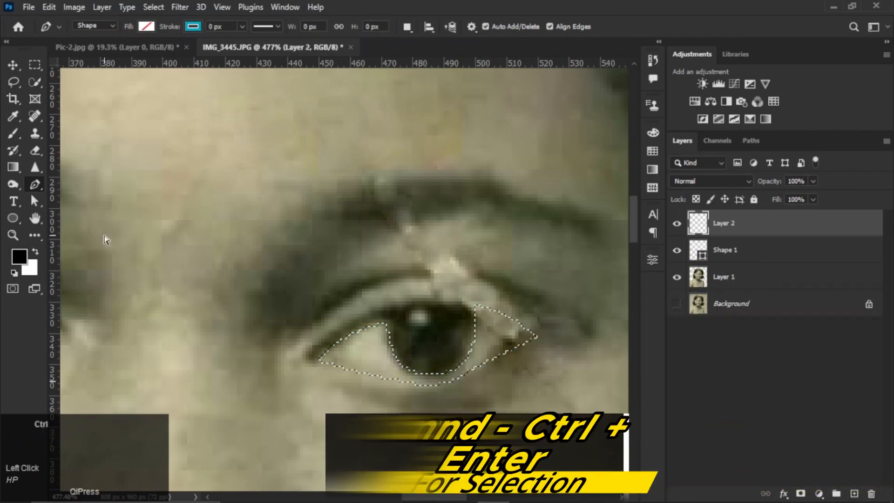
{"action": "key", "text": "ctrl+BackSpace"}
{"action": "left_click", "coordinate": [737, 181]}
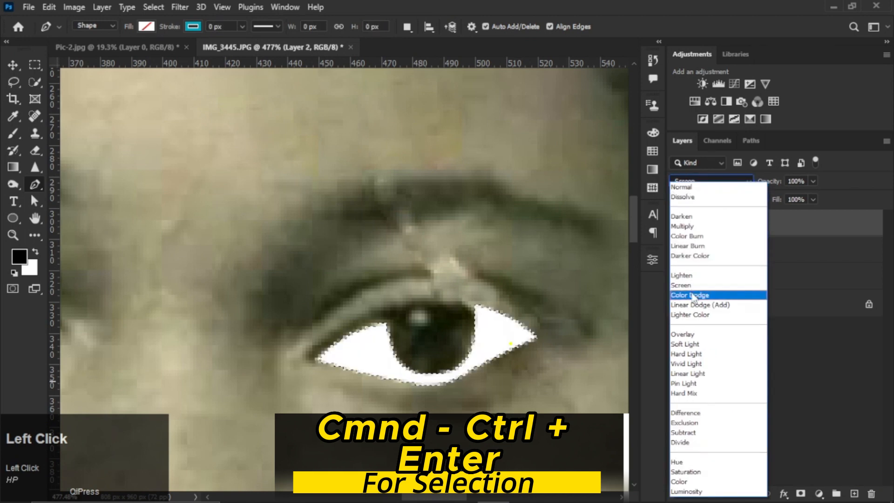
{"action": "left_click", "coordinate": [689, 344]}
{"action": "key", "text": "ctrl+d"}
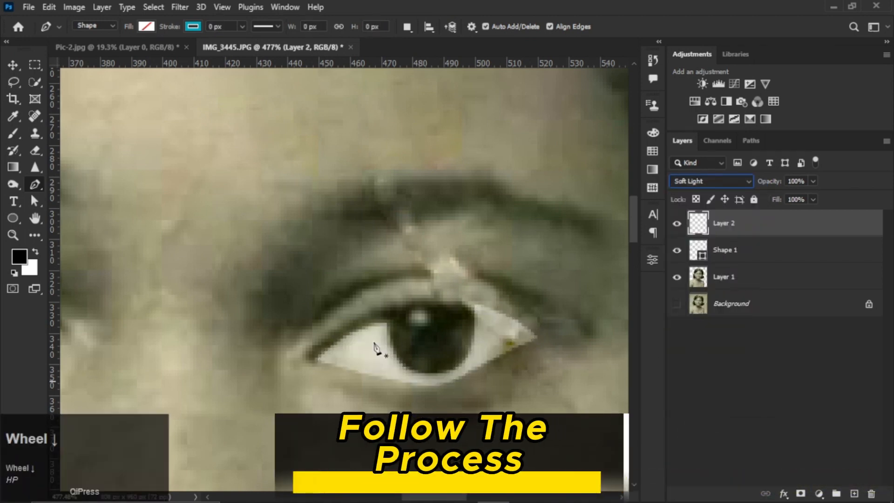
- Clone over the crack remnants along the upper edge and outer corner of the whitened eye with the Clone Stamp
{"action": "left_click", "coordinate": [35, 134]}
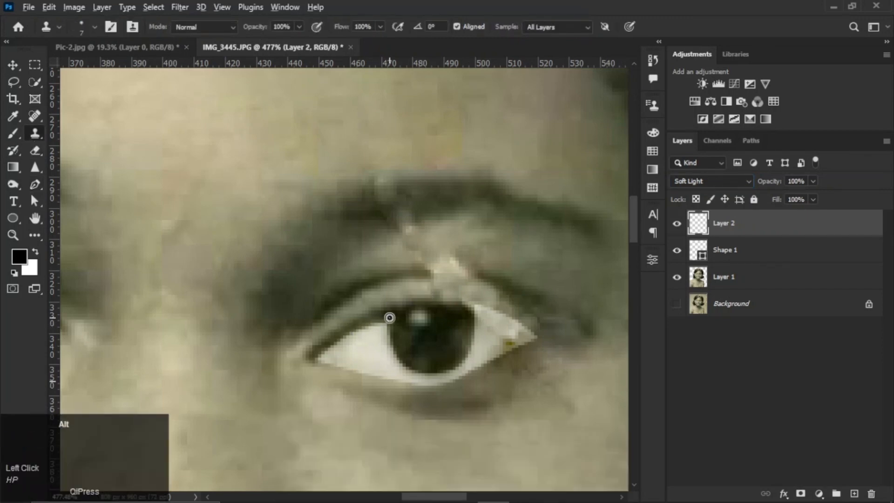
{"action": "left_click", "coordinate": [469, 311], "text": "alt"}
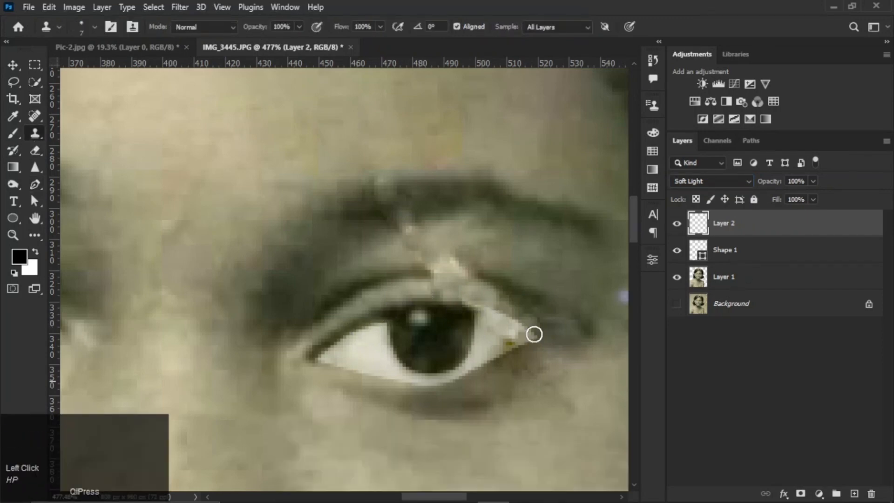
{"action": "left_click", "coordinate": [356, 329], "text": "alt"}
{"action": "left_click", "coordinate": [482, 316]}
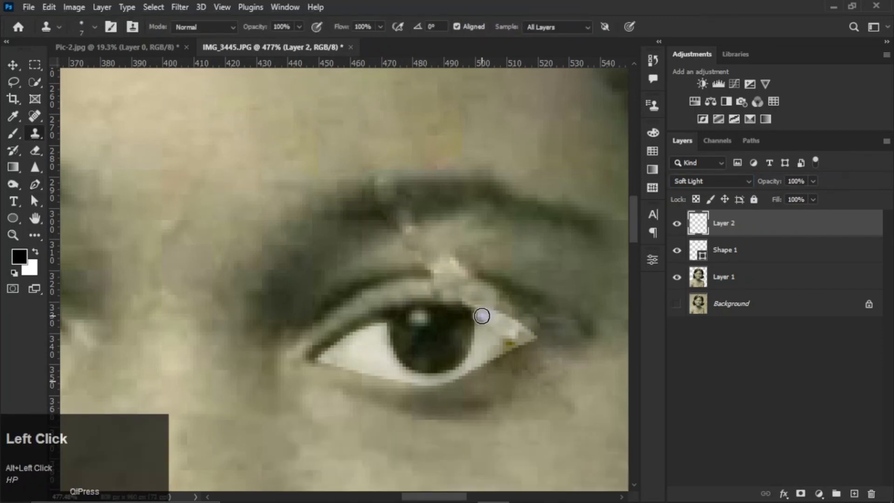
{"action": "left_click", "coordinate": [355, 330], "text": "alt"}
{"action": "left_click", "coordinate": [454, 322]}
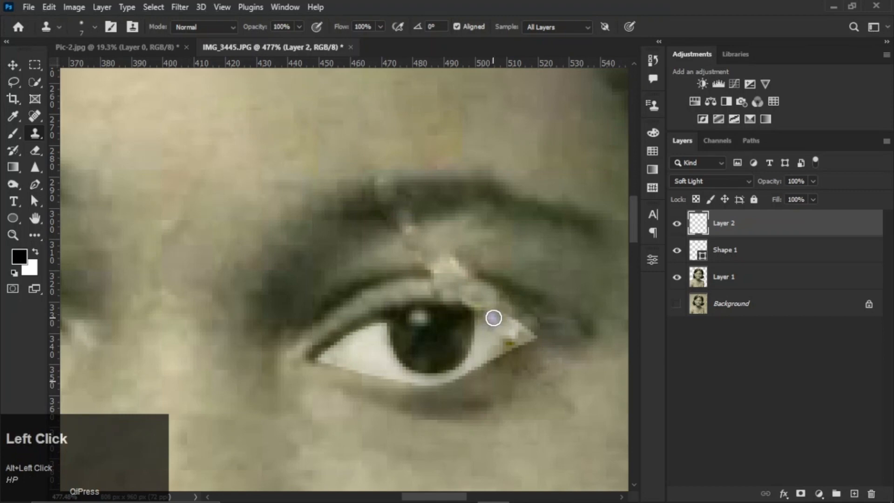
{"action": "left_click_drag", "start_coordinate": [494, 318], "coordinate": [513, 325]}
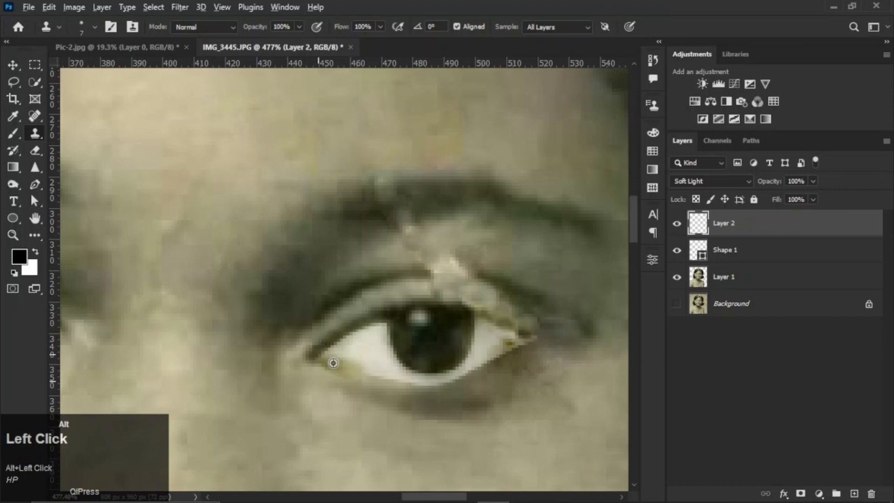
- Reduce the Clone Stamp size to 4 and retouch the lower lid edge and outer corner of the eye
{"action": "key", "text": "["}
{"action": "key", "text": "["}
{"action": "key", "text": "["}
{"action": "mouse_move", "coordinate": [321, 361]}
{"action": "left_mouse_down"}
{"action": "mouse_move", "coordinate": [442, 386]}
{"action": "mouse_move", "coordinate": [360, 379]}
{"action": "left_mouse_up"}
{"action": "left_click", "coordinate": [428, 363], "text": "alt"}
{"action": "left_click", "coordinate": [443, 354], "text": "alt"}
{"action": "mouse_move", "coordinate": [448, 385]}
{"action": "left_mouse_down"}
{"action": "mouse_move", "coordinate": [512, 354]}
{"action": "mouse_move", "coordinate": [513, 332]}
{"action": "left_mouse_up"}
{"action": "left_click", "coordinate": [506, 327]}
- Trace the white of the other eye around its iris with the Pen tool, convert it to a selection and add a new layer
{"action": "scroll", "coordinate": [439, 313], "scroll_direction": "down", "scroll_amount": 5}
{"action": "left_click_drag", "start_coordinate": [341, 260], "coordinate": [510, 257]}
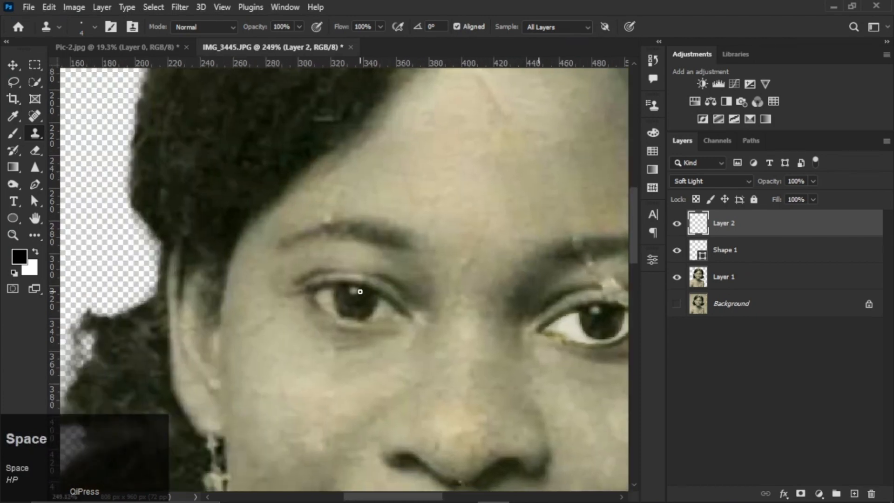
{"action": "left_click_drag", "start_coordinate": [360, 292], "coordinate": [301, 277]}
{"action": "scroll", "coordinate": [356, 244], "scroll_direction": "up", "scroll_amount": 2}
{"action": "left_click", "coordinate": [35, 185]}
{"action": "left_click", "coordinate": [327, 264]}
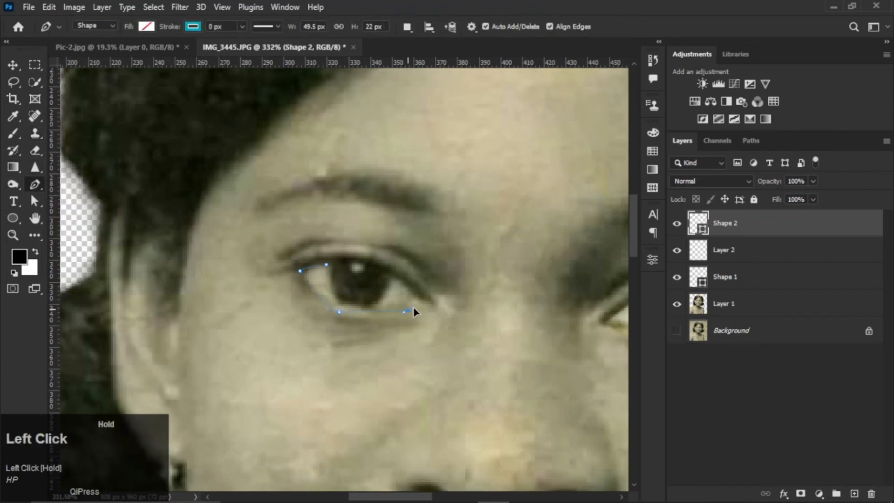
{"action": "left_click_drag", "start_coordinate": [413, 306], "coordinate": [387, 310]}
{"action": "left_click_drag", "start_coordinate": [332, 274], "coordinate": [335, 274]}
{"action": "left_click", "coordinate": [328, 268]}
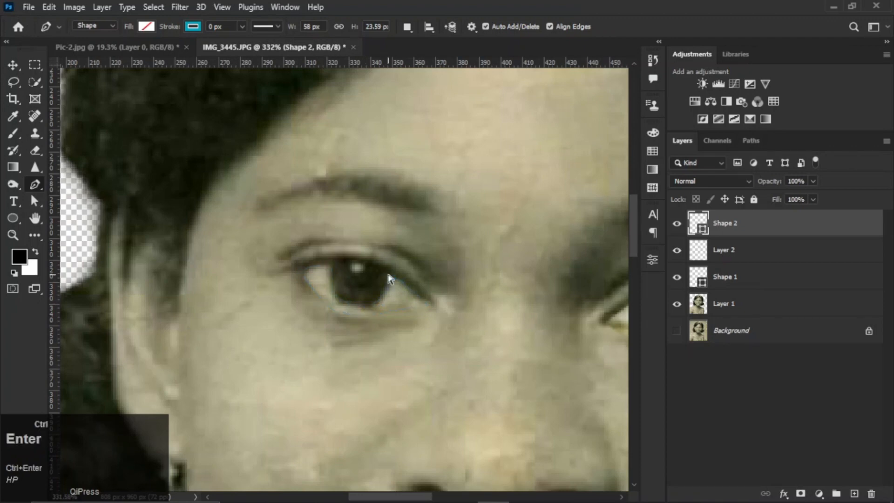
{"action": "left_click", "coordinate": [854, 493]}
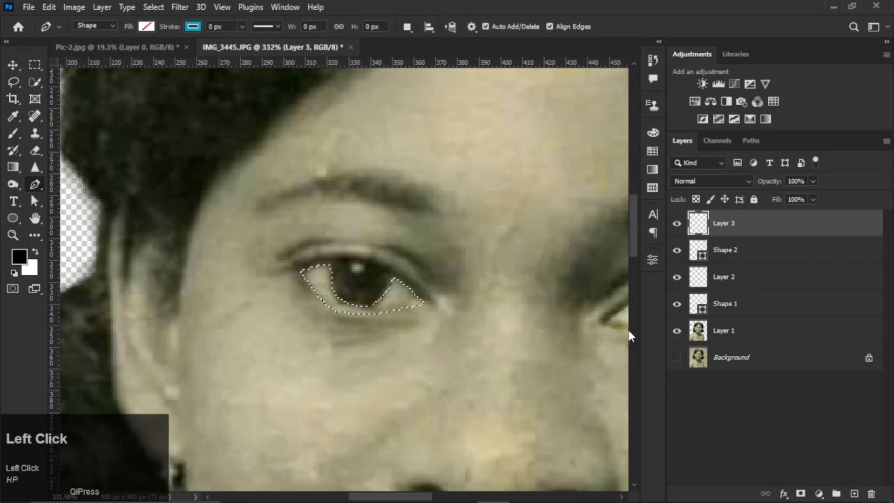
- Fill the second eye-white selection with white, set the layer's blend mode to Soft Light and deselect
{"action": "key", "text": "ctrl+BackSpace"}
{"action": "key", "text": "ctrl+d"}
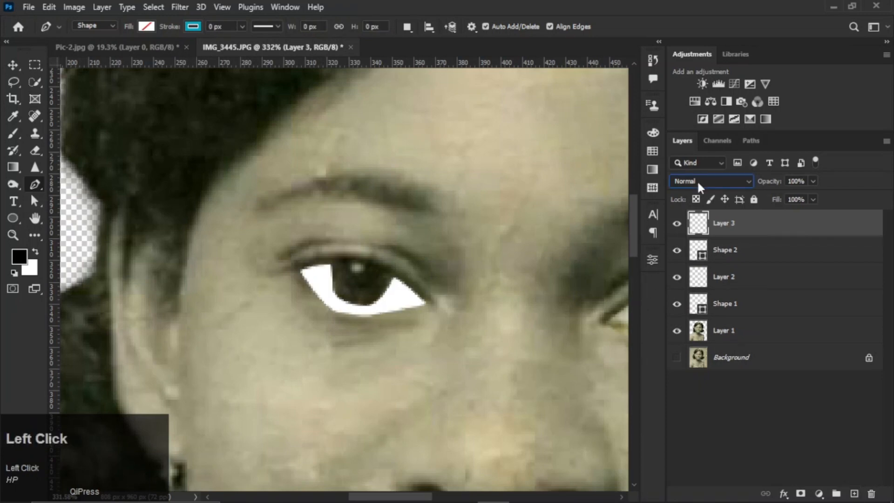
{"action": "left_click", "coordinate": [698, 182]}
{"action": "left_click", "coordinate": [681, 343]}
{"action": "key", "text": "ctrl+d"}
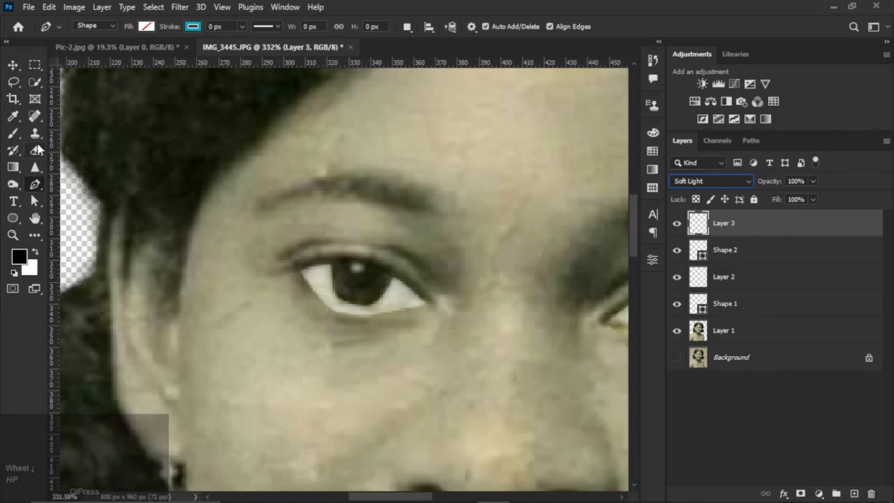
- Retouch the lower lid edge beneath the newly whitened eye with the Clone Stamp
{"action": "left_click", "coordinate": [35, 133]}
{"action": "left_click_drag", "start_coordinate": [380, 287], "coordinate": [362, 290]}
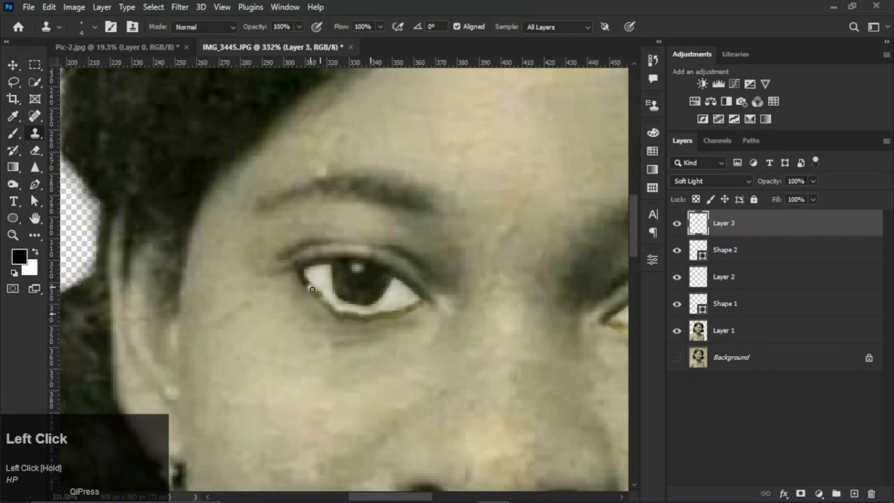
{"action": "scroll", "coordinate": [344, 314], "scroll_direction": "down", "scroll_amount": 5}
{"action": "scroll", "coordinate": [430, 230], "scroll_direction": "up", "scroll_amount": 5}
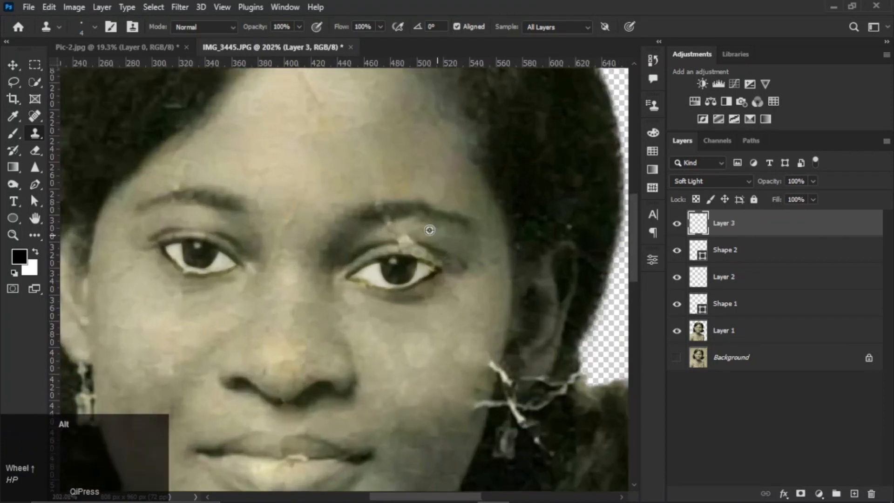
- Clone clean eyelid tones over the bright crack between the brow and upper lid of the first whitened eye
{"action": "left_click", "coordinate": [430, 230], "text": "alt"}
{"action": "left_click", "coordinate": [411, 230]}
{"action": "left_click", "coordinate": [384, 230], "text": "alt"}
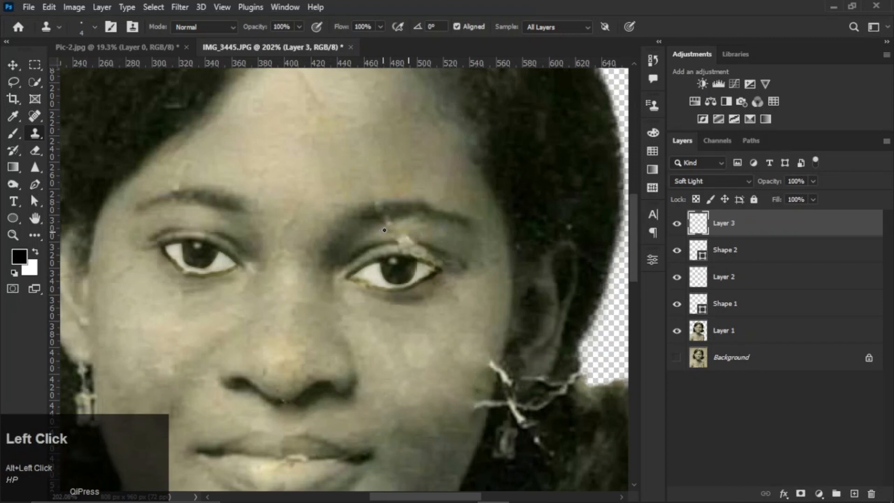
{"action": "scroll", "coordinate": [397, 229], "scroll_direction": "up", "scroll_amount": 3}
{"action": "left_click", "coordinate": [372, 231]}
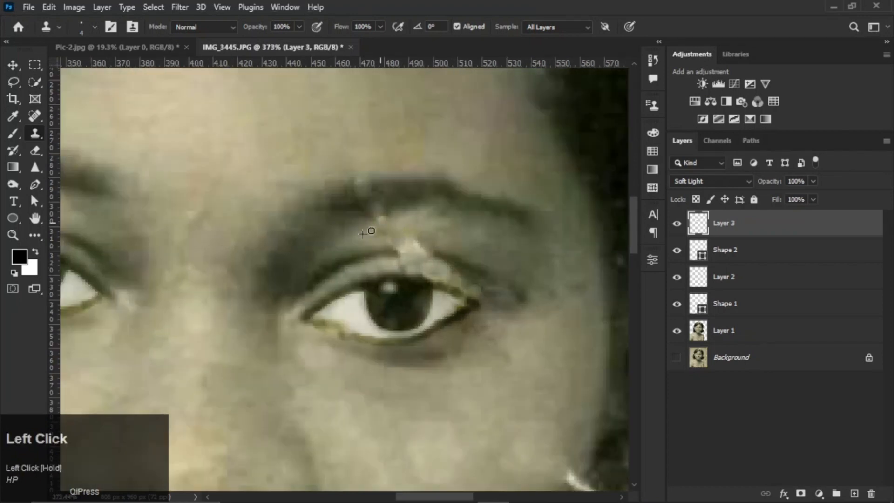
{"action": "left_click_drag", "start_coordinate": [401, 253], "coordinate": [378, 253]}
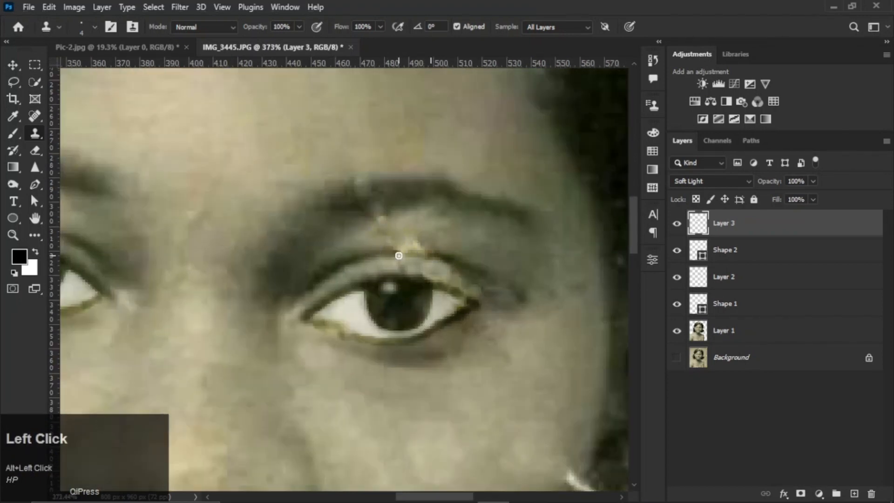
{"action": "scroll", "coordinate": [401, 255], "scroll_direction": "down", "scroll_amount": 5}
{"action": "key", "text": "space"}
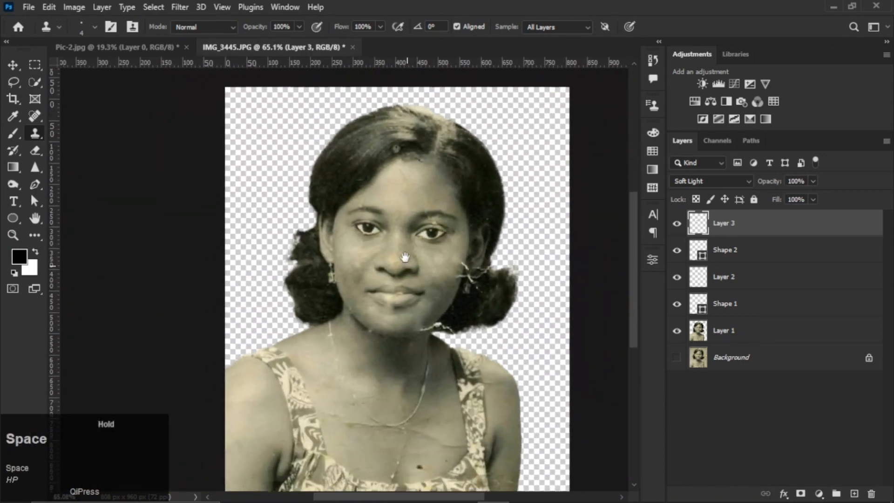
- Patch the crack along the jaw edge on Layer 1 and heal its extension across the hair with the Spot Healing Brush
{"action": "scroll", "coordinate": [376, 355], "scroll_direction": "up", "scroll_amount": 3}
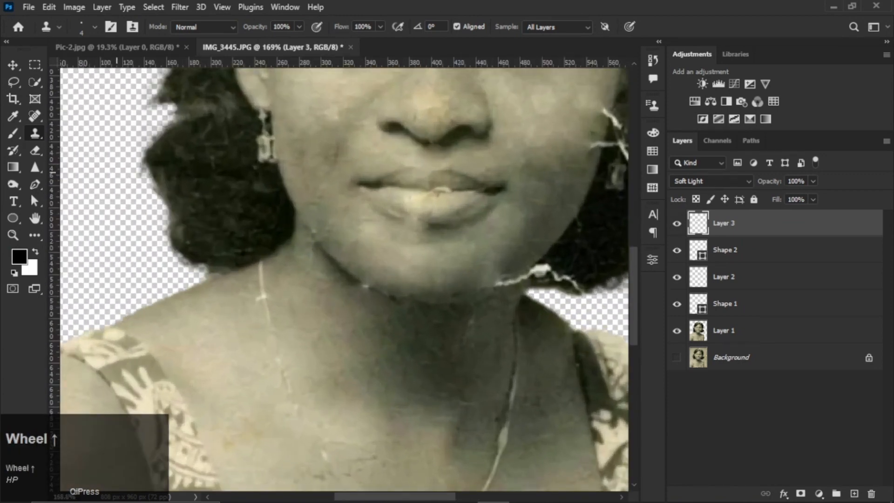
{"action": "left_click", "coordinate": [38, 116]}
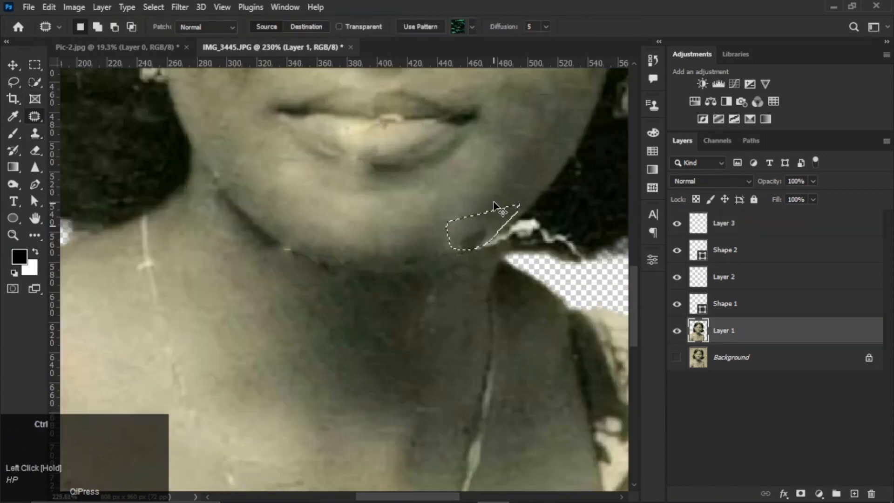
{"action": "key", "text": "ctrl+d"}
{"action": "right_click", "coordinate": [35, 116]}
{"action": "left_click", "coordinate": [93, 114]}
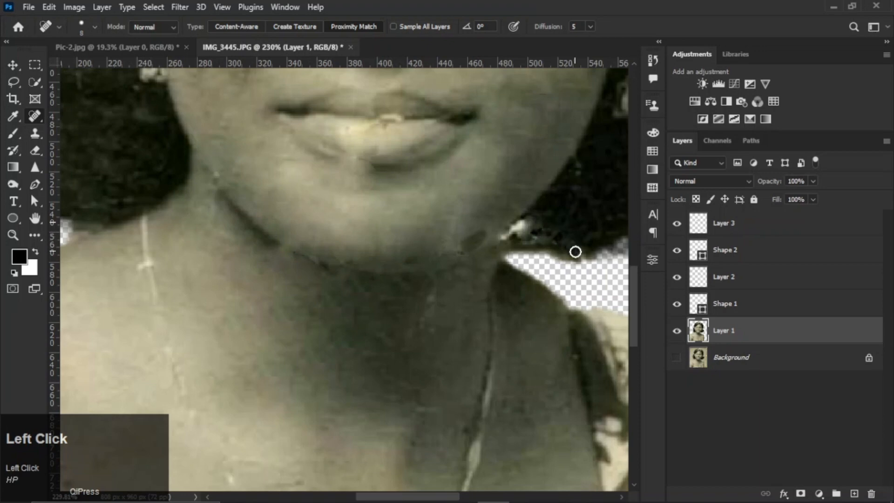
- Remove the white crack remnants between the jaw and the hair with the Patch tool
{"action": "right_click", "coordinate": [34, 116]}
{"action": "left_click", "coordinate": [93, 142]}
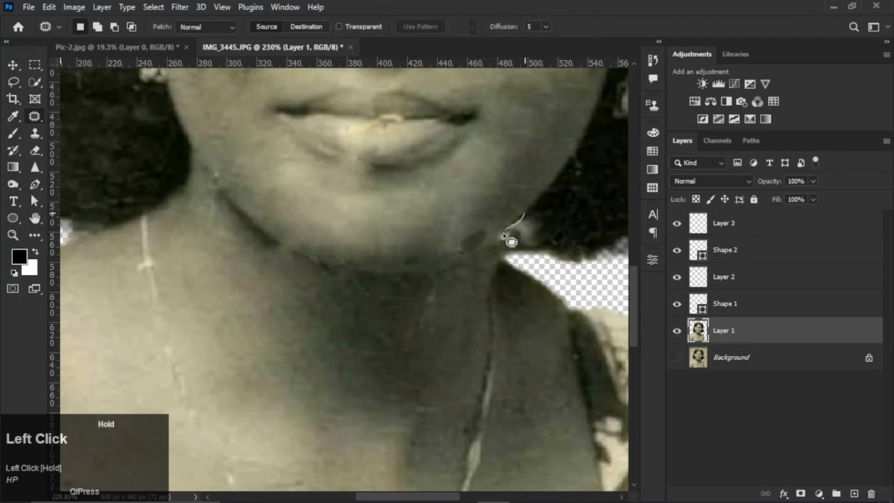
{"action": "mouse_move", "coordinate": [525, 213]}
{"action": "left_mouse_down"}
{"action": "mouse_move", "coordinate": [506, 235]}
{"action": "mouse_move", "coordinate": [558, 229]}
{"action": "mouse_move", "coordinate": [505, 238]}
{"action": "mouse_move", "coordinate": [524, 219]}
{"action": "left_mouse_up"}
{"action": "key", "text": "ctrl+d"}
{"action": "mouse_move", "coordinate": [526, 227]}
{"action": "left_mouse_down"}
{"action": "mouse_move", "coordinate": [557, 219]}
{"action": "mouse_move", "coordinate": [515, 229]}
{"action": "mouse_move", "coordinate": [507, 211]}
{"action": "left_mouse_up"}
{"action": "key", "text": "ctrl+d"}
{"action": "left_click_drag", "start_coordinate": [503, 219], "coordinate": [494, 175]}
{"action": "key", "text": "ctrl+d"}
- Patch out the vertical line hanging below the necklace on the lower chest
{"action": "scroll", "coordinate": [494, 176], "scroll_direction": "down", "scroll_amount": 5}
{"action": "left_click_drag", "start_coordinate": [406, 327], "coordinate": [432, 146]}
{"action": "left_click_drag", "start_coordinate": [299, 146], "coordinate": [308, 143]}
{"action": "left_click_drag", "start_coordinate": [355, 200], "coordinate": [431, 147]}
{"action": "key", "text": "ctrl+d"}
{"action": "left_click_drag", "start_coordinate": [482, 279], "coordinate": [494, 284]}
{"action": "left_click_drag", "start_coordinate": [461, 316], "coordinate": [419, 311]}
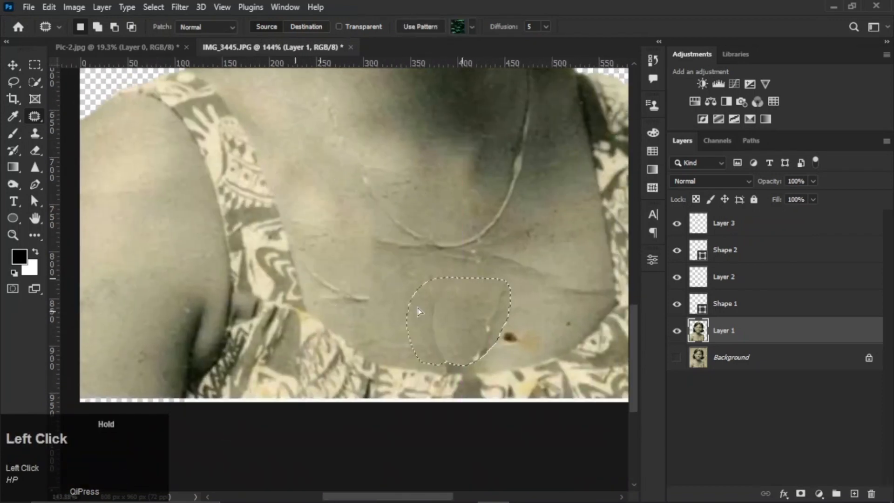
- Patch the dark stain and the horizontal creases on the lower chest using clean skin
{"action": "mouse_move", "coordinate": [526, 321]}
{"action": "left_mouse_down"}
{"action": "mouse_move", "coordinate": [515, 329]}
{"action": "mouse_move", "coordinate": [536, 307]}
{"action": "left_mouse_up"}
{"action": "left_click_drag", "start_coordinate": [563, 302], "coordinate": [575, 300]}
{"action": "mouse_move", "coordinate": [568, 321]}
{"action": "left_mouse_down"}
{"action": "mouse_move", "coordinate": [553, 259]}
{"action": "mouse_move", "coordinate": [551, 279]}
{"action": "left_mouse_up"}
{"action": "left_click_drag", "start_coordinate": [580, 289], "coordinate": [570, 261]}
{"action": "left_click_drag", "start_coordinate": [533, 228], "coordinate": [528, 235]}
{"action": "left_click_drag", "start_coordinate": [517, 270], "coordinate": [566, 270]}
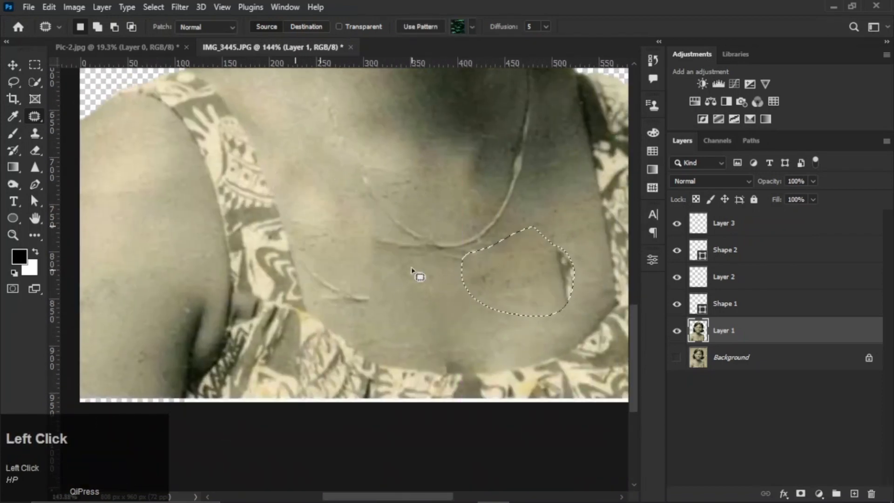
- Patch the remaining crease below the necklace and the curved scratch near the dress neckline
{"action": "left_click_drag", "start_coordinate": [411, 268], "coordinate": [405, 263]}
{"action": "mouse_move", "coordinate": [400, 247]}
{"action": "left_mouse_down"}
{"action": "mouse_move", "coordinate": [383, 288]}
{"action": "mouse_move", "coordinate": [368, 280]}
{"action": "left_mouse_up"}
{"action": "left_click_drag", "start_coordinate": [338, 279], "coordinate": [335, 215]}
- Patch out the necklace line along the neck and upper chest, deselecting after each repair
{"action": "key", "text": "space"}
{"action": "left_click_drag", "start_coordinate": [400, 166], "coordinate": [370, 232]}
{"action": "mouse_move", "coordinate": [299, 81]}
{"action": "left_mouse_down"}
{"action": "mouse_move", "coordinate": [326, 137]}
{"action": "mouse_move", "coordinate": [305, 89]}
{"action": "left_mouse_up"}
{"action": "left_click_drag", "start_coordinate": [325, 158], "coordinate": [301, 228]}
{"action": "key", "text": "ctrl+d"}
{"action": "mouse_move", "coordinate": [379, 226]}
{"action": "left_mouse_down"}
{"action": "mouse_move", "coordinate": [480, 168]}
{"action": "mouse_move", "coordinate": [386, 222]}
{"action": "left_mouse_up"}
{"action": "mouse_move", "coordinate": [459, 254]}
{"action": "left_mouse_down"}
{"action": "mouse_move", "coordinate": [463, 332]}
{"action": "mouse_move", "coordinate": [463, 309]}
{"action": "left_mouse_up"}
{"action": "key", "text": "ctrl+d"}
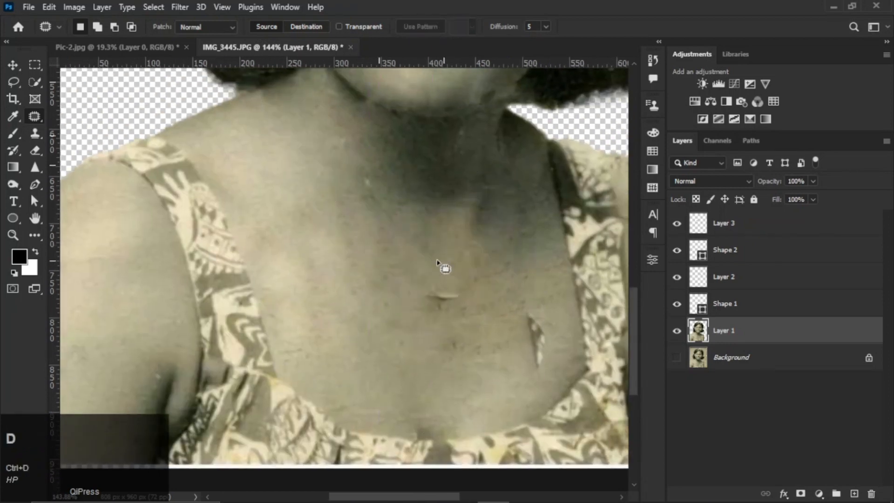
- Patch the leftover necklace fragment at mid-chest and the bright mark near the shoulder strap
{"action": "left_click_drag", "start_coordinate": [438, 264], "coordinate": [435, 274]}
{"action": "left_click_drag", "start_coordinate": [452, 291], "coordinate": [470, 263]}
{"action": "left_click", "coordinate": [521, 314]}
{"action": "left_click_drag", "start_coordinate": [538, 383], "coordinate": [535, 297]}
{"action": "left_click_drag", "start_coordinate": [531, 336], "coordinate": [459, 275]}
- Patch the white cracks crossing the cheek edge just below the ear
{"action": "scroll", "coordinate": [449, 252], "scroll_direction": "down", "scroll_amount": 4}
{"action": "key", "text": "space"}
{"action": "mouse_move", "coordinate": [438, 230]}
{"action": "left_mouse_down"}
{"action": "mouse_move", "coordinate": [377, 323]}
{"action": "mouse_move", "coordinate": [387, 331]}
{"action": "left_mouse_up"}
{"action": "scroll", "coordinate": [419, 247], "scroll_direction": "down", "scroll_amount": 4}
{"action": "scroll", "coordinate": [419, 237], "scroll_direction": "up", "scroll_amount": 7}
{"action": "key", "text": "space"}
{"action": "mouse_move", "coordinate": [466, 140]}
{"action": "left_mouse_down"}
{"action": "mouse_move", "coordinate": [430, 235]}
{"action": "mouse_move", "coordinate": [424, 228]}
{"action": "left_mouse_up"}
{"action": "scroll", "coordinate": [430, 235], "scroll_direction": "up", "scroll_amount": 3}
{"action": "left_click_drag", "start_coordinate": [419, 275], "coordinate": [354, 242]}
{"action": "mouse_move", "coordinate": [431, 250]}
{"action": "left_mouse_down"}
{"action": "mouse_move", "coordinate": [418, 269]}
{"action": "mouse_move", "coordinate": [438, 259]}
{"action": "left_mouse_up"}
{"action": "left_click_drag", "start_coordinate": [423, 307], "coordinate": [414, 354]}
{"action": "mouse_move", "coordinate": [449, 322]}
{"action": "left_mouse_down"}
{"action": "mouse_move", "coordinate": [420, 321]}
{"action": "mouse_move", "coordinate": [448, 326]}
{"action": "left_mouse_up"}
{"action": "key", "text": "ctrl+d"}
- Patch the remaining crack lines and the damaged earring area in the dark hair beneath the ear
{"action": "mouse_move", "coordinate": [431, 336]}
{"action": "left_mouse_down"}
{"action": "mouse_move", "coordinate": [439, 358]}
{"action": "mouse_move", "coordinate": [461, 335]}
{"action": "left_mouse_up"}
{"action": "left_click_drag", "start_coordinate": [461, 322], "coordinate": [437, 365]}
{"action": "key", "text": "ctrl+d"}
{"action": "left_click_drag", "start_coordinate": [464, 300], "coordinate": [467, 319]}
{"action": "left_click_drag", "start_coordinate": [487, 287], "coordinate": [487, 362]}
{"action": "key", "text": "ctrl+d"}
{"action": "mouse_move", "coordinate": [489, 253]}
{"action": "left_mouse_down"}
{"action": "mouse_move", "coordinate": [436, 315]}
{"action": "mouse_move", "coordinate": [461, 303]}
{"action": "left_mouse_up"}
{"action": "left_click_drag", "start_coordinate": [456, 294], "coordinate": [471, 326]}
- Smooth the patched hair beneath the ear with the Spot Healing Brush at size 25
{"action": "scroll", "coordinate": [467, 321], "scroll_direction": "down", "scroll_amount": 3}
{"action": "scroll", "coordinate": [467, 321], "scroll_direction": "up", "scroll_amount": 2}
{"action": "left_click", "coordinate": [34, 116]}
{"action": "left_click", "coordinate": [75, 116]}
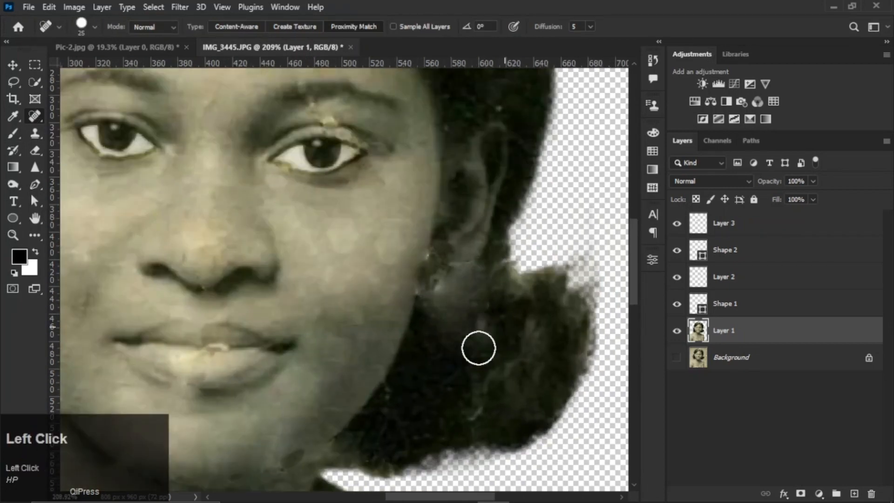
{"action": "left_click_drag", "start_coordinate": [470, 326], "coordinate": [476, 308]}
{"action": "scroll", "coordinate": [323, 260], "scroll_direction": "down", "scroll_amount": 2}
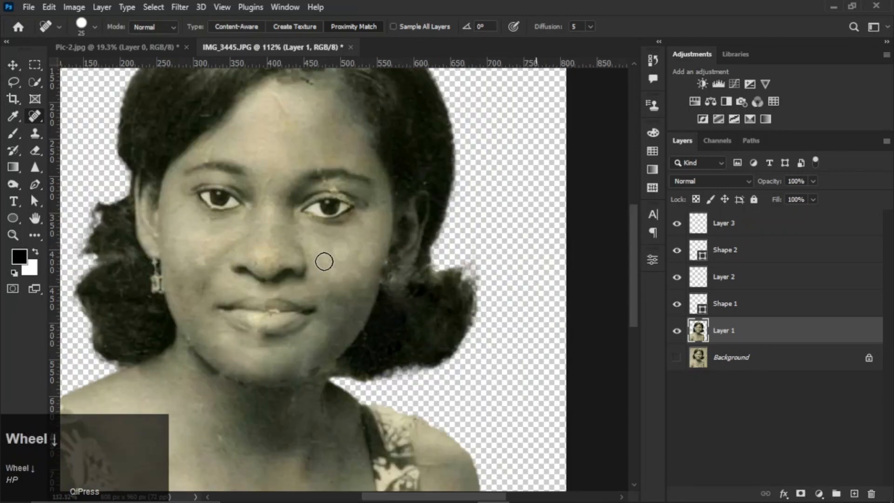
- Heal the forehead crack and the blemishes between the eyebrows with the Spot Healing Brush
{"action": "scroll", "coordinate": [281, 186], "scroll_direction": "up", "scroll_amount": 3}
{"action": "left_click_drag", "start_coordinate": [290, 160], "coordinate": [302, 215]}
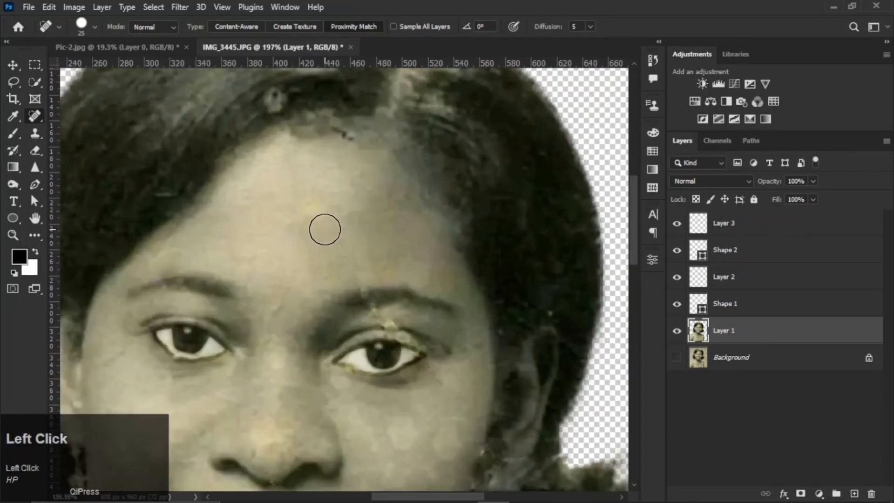
{"action": "left_click", "coordinate": [359, 211]}
{"action": "left_click", "coordinate": [271, 306]}
{"action": "left_click", "coordinate": [277, 337]}
{"action": "scroll", "coordinate": [378, 267], "scroll_direction": "down", "scroll_amount": 2}
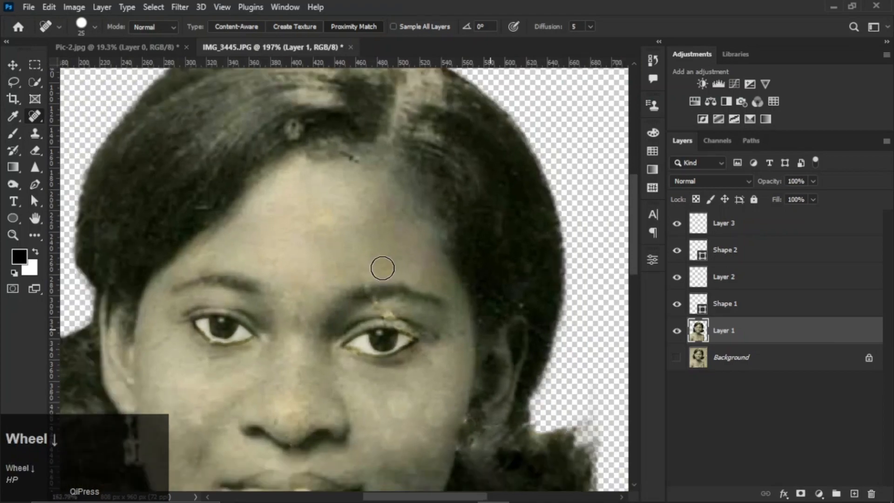
- Reduce the Spot Healing Brush to size 10 and heal the bright crack above the upper eyelid
{"action": "scroll", "coordinate": [381, 300], "scroll_direction": "up", "scroll_amount": 5}
{"action": "scroll", "coordinate": [369, 308], "scroll_direction": "down", "scroll_amount": 2}
{"action": "key", "text": "bracketleft"}
{"action": "key", "text": "bracketleft"}
{"action": "key", "text": "bracketleft"}
{"action": "left_click", "coordinate": [360, 311]}
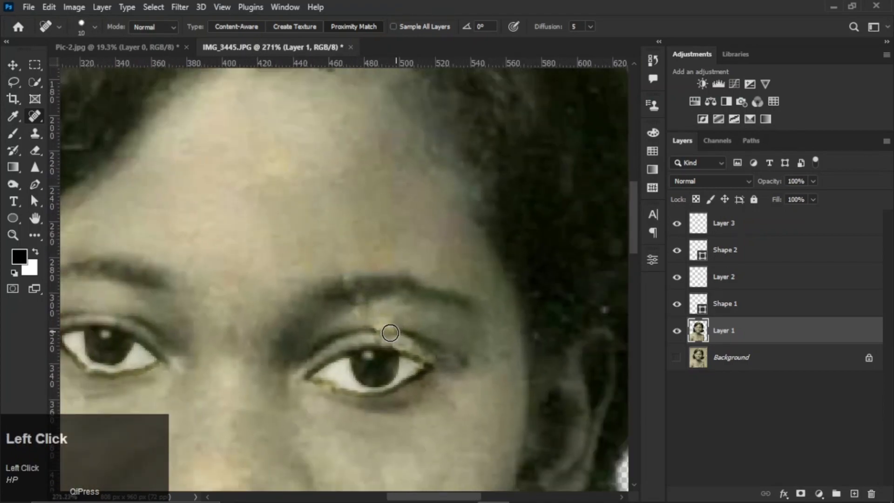
- Reduce the healing brush to size 7 and smaller and dab over the crack remnants on the eyelid crease
{"action": "scroll", "coordinate": [386, 350], "scroll_direction": "up", "scroll_amount": 4}
{"action": "scroll", "coordinate": [382, 348], "scroll_direction": "down", "scroll_amount": 3}
{"action": "key", "text": "bracketleft"}
{"action": "key", "text": "bracketleft"}
{"action": "key", "text": "bracketleft"}
{"action": "left_click", "coordinate": [378, 341]}
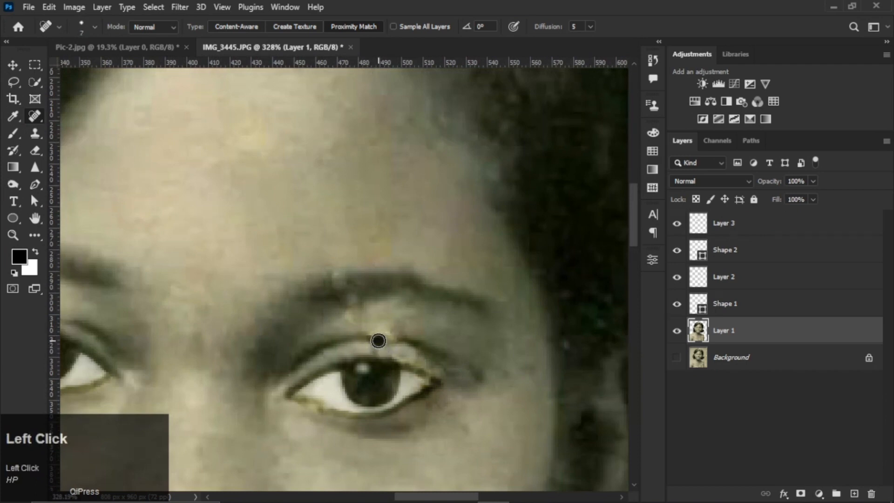
{"action": "key", "text": "bracketleft"}
{"action": "key", "text": "bracketleft"}
{"action": "key", "text": "bracketleft"}
{"action": "left_click", "coordinate": [375, 341]}
- Rebuild the broken upper eyelid crease with dark iris tones using the Clone Stamp at size 5
{"action": "left_click", "coordinate": [35, 136]}
{"action": "left_click", "coordinate": [316, 349], "text": "alt"}
{"action": "left_click", "coordinate": [367, 338]}
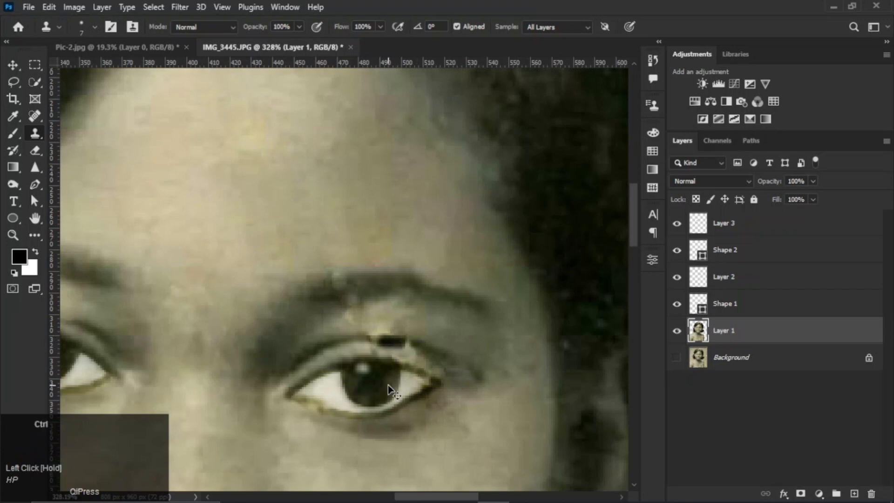
{"action": "key", "text": "ctrl+z"}
{"action": "left_click", "coordinate": [383, 359], "text": "alt"}
{"action": "key", "text": "bracketleft"}
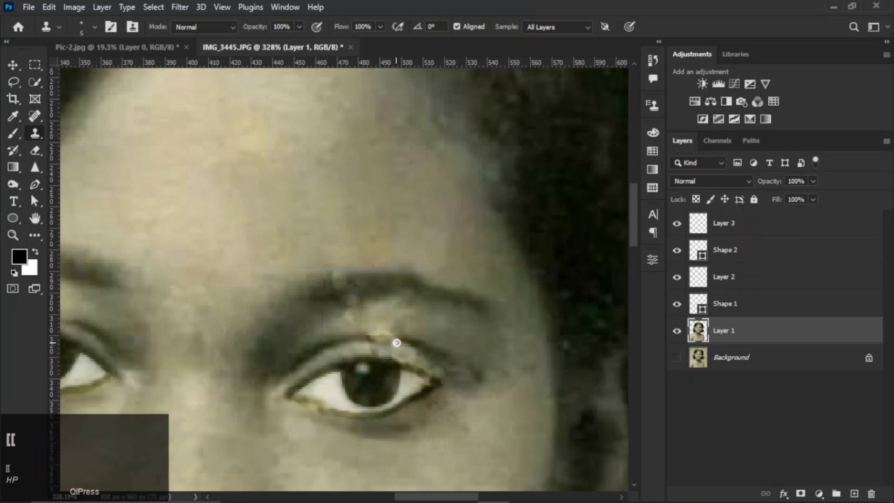
{"action": "left_click_drag", "start_coordinate": [396, 343], "coordinate": [373, 339]}
{"action": "left_click", "coordinate": [375, 382], "text": "alt"}
{"action": "left_click", "coordinate": [359, 344]}
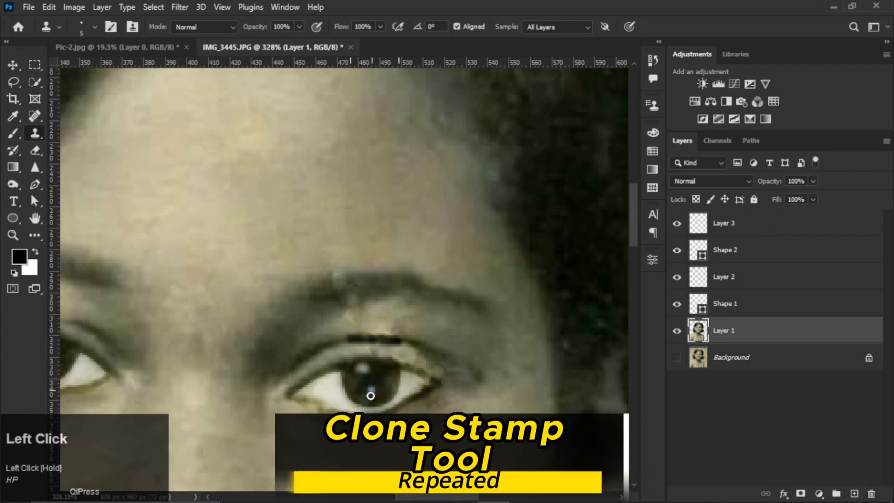
- Extend the cloned dark eyelid crease towards both eye corners, resampling the iris and undoing the stray bright dab
{"action": "left_click", "coordinate": [378, 359], "text": "alt"}
{"action": "left_click", "coordinate": [396, 339]}
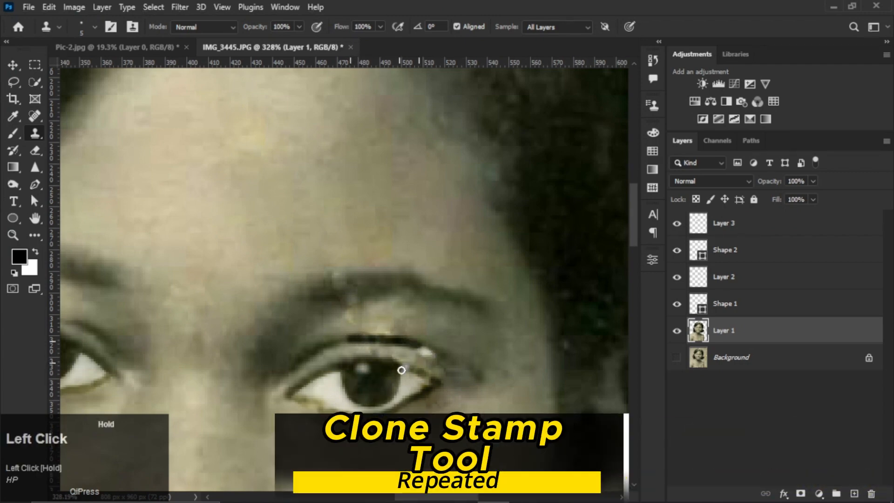
{"action": "key", "text": "ctrl+z"}
{"action": "left_click", "coordinate": [379, 393], "text": "alt"}
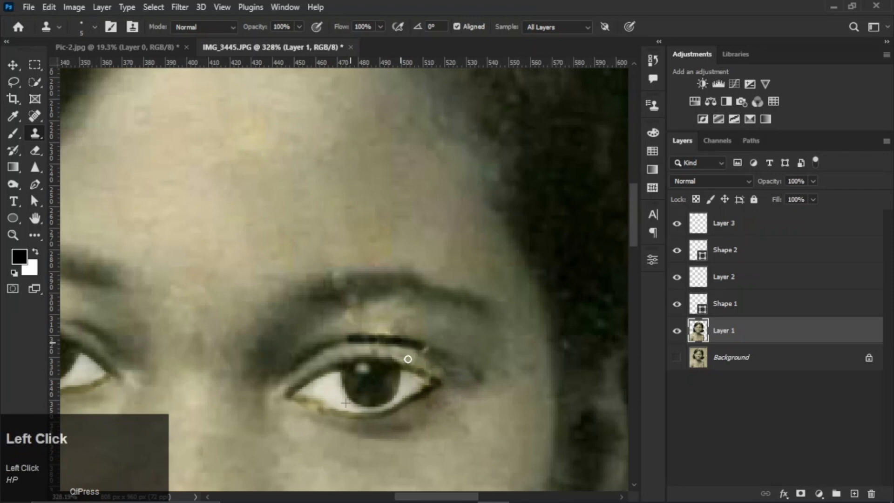
{"action": "left_click", "coordinate": [376, 385], "text": "alt"}
{"action": "left_click_drag", "start_coordinate": [343, 341], "coordinate": [325, 345]}
{"action": "left_click", "coordinate": [379, 383], "text": "alt"}
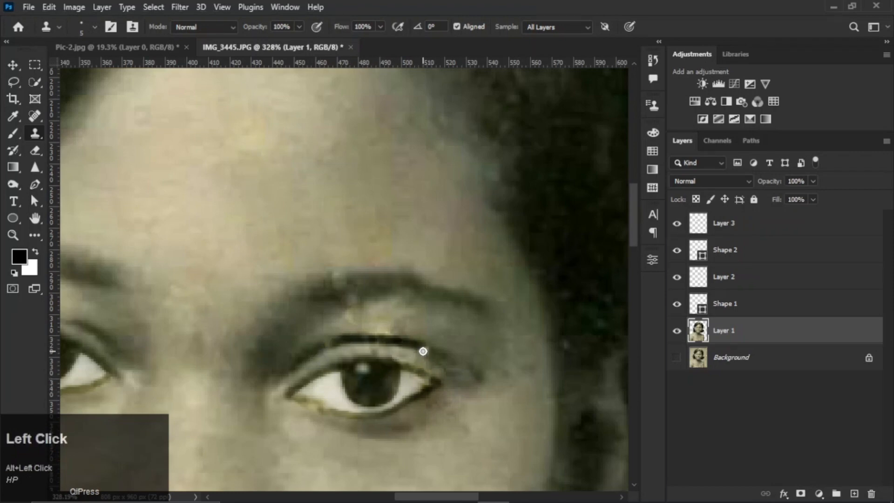
- Combine all edited layers above the Background into one smart object and rasterize it
{"action": "scroll", "coordinate": [456, 367], "scroll_direction": "down", "scroll_amount": 7}
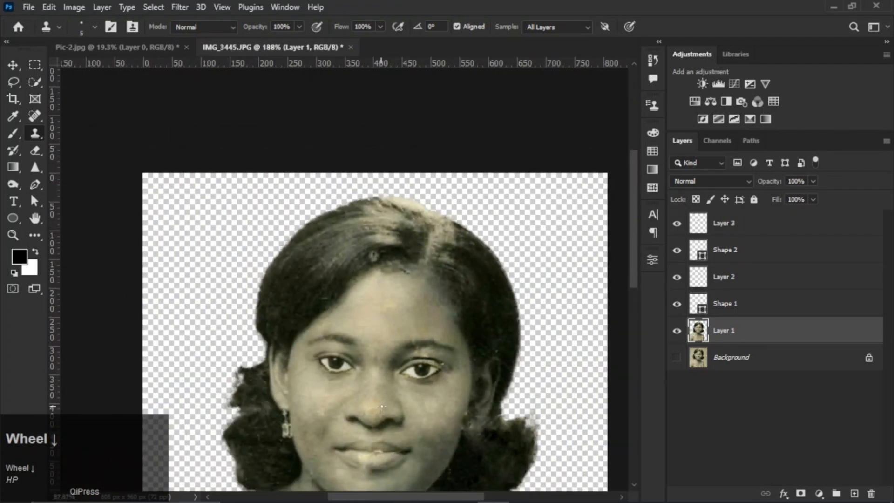
{"action": "left_click_drag", "start_coordinate": [401, 363], "coordinate": [375, 154]}
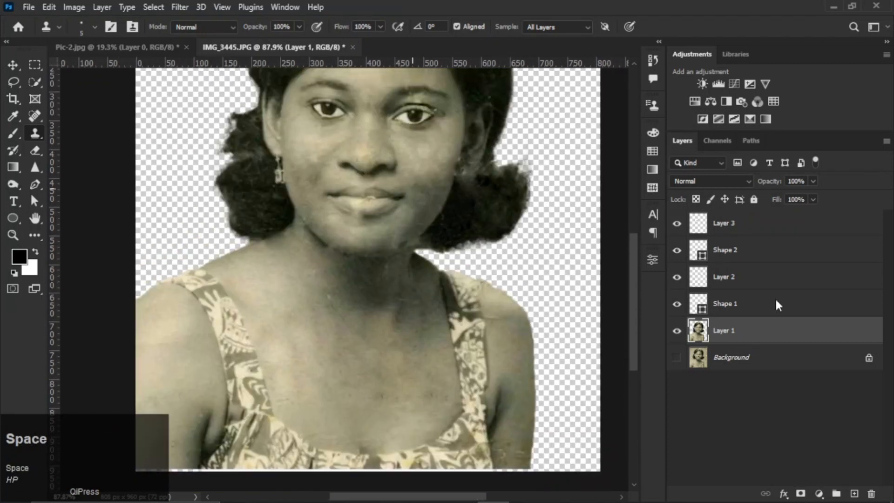
{"action": "left_click", "coordinate": [755, 232], "text": "shift"}
{"action": "right_click", "coordinate": [757, 233]}
{"action": "left_click", "coordinate": [652, 200]}
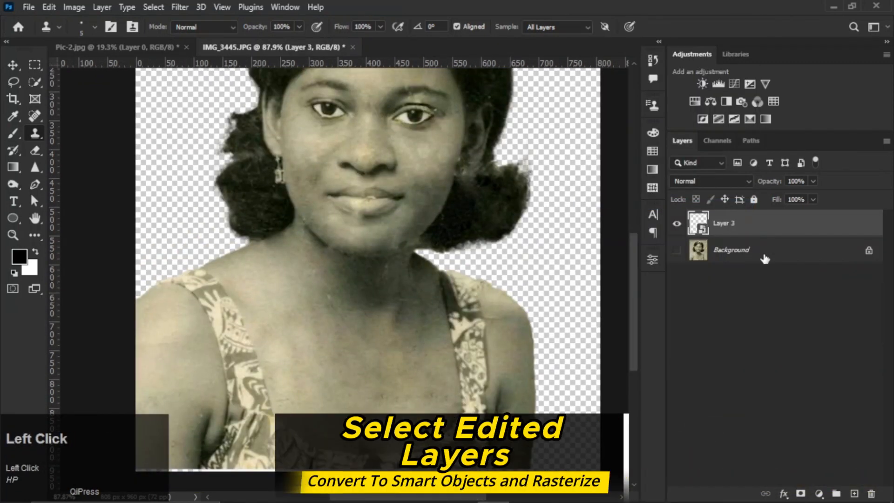
{"action": "right_click", "coordinate": [739, 233]}
{"action": "left_click", "coordinate": [635, 269]}
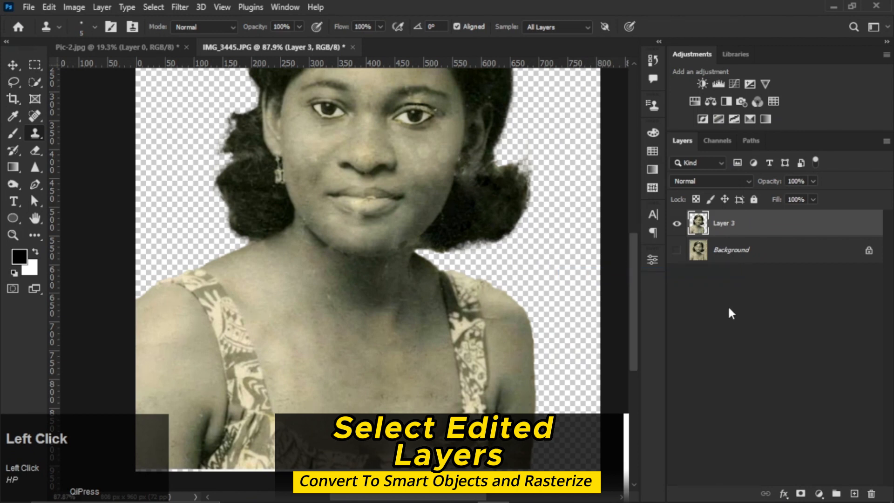
- Show the Background layer and toggle the retouched layer's visibility to compare it with the original
{"action": "left_click", "coordinate": [677, 224]}
{"action": "left_click", "coordinate": [677, 224]}
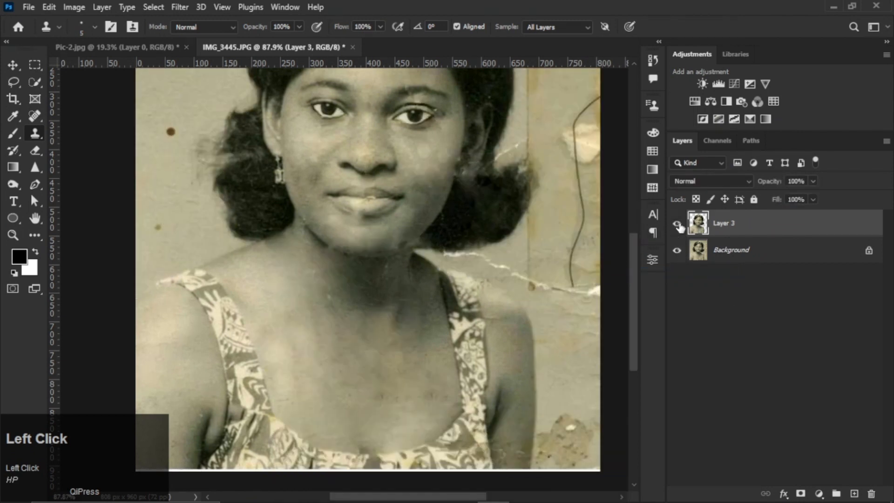
{"action": "left_click", "coordinate": [678, 225]}
{"action": "left_click", "coordinate": [678, 225]}
- Duplicate the retouched layer and rename the lower one Color
{"action": "key", "text": "ctrl+j"}
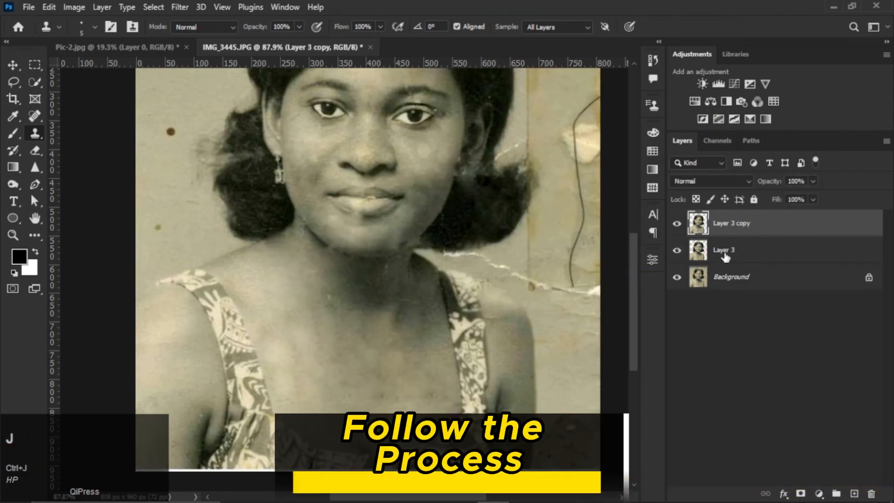
{"action": "double_click", "coordinate": [725, 251]}
{"action": "type", "text": "Color"}
{"action": "key", "text": "Return"}
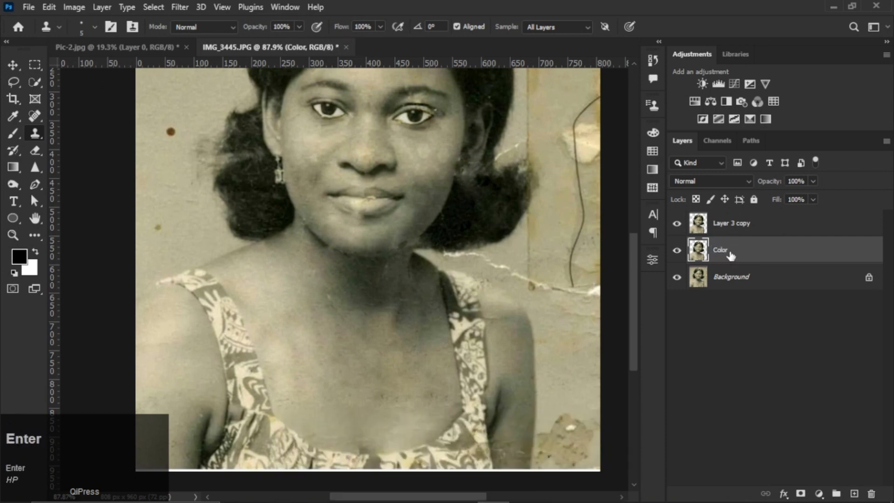
- Rename the upper copy of the retouched layer Texture
{"action": "double_click", "coordinate": [734, 224]}
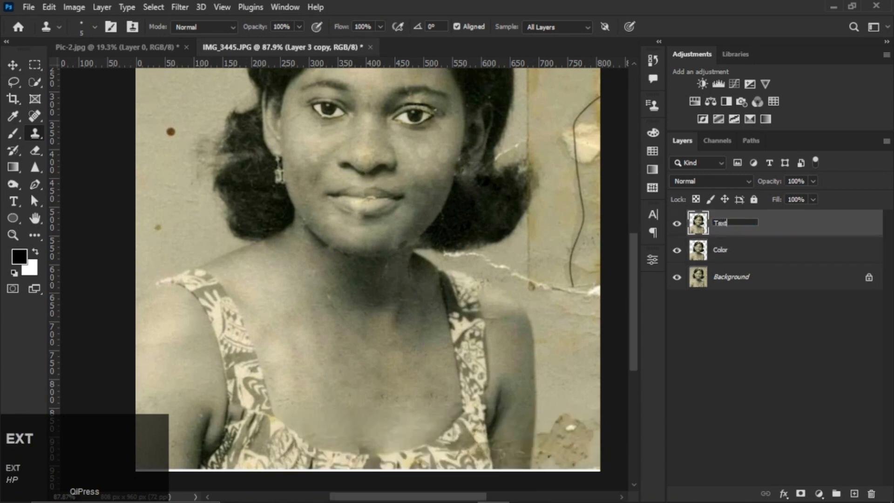
{"action": "key", "text": "Return"}
- Hide the Texture layer and apply Dust & Scratches to the Color layer with radius 2 pixels and threshold 0
{"action": "left_click", "coordinate": [728, 252]}
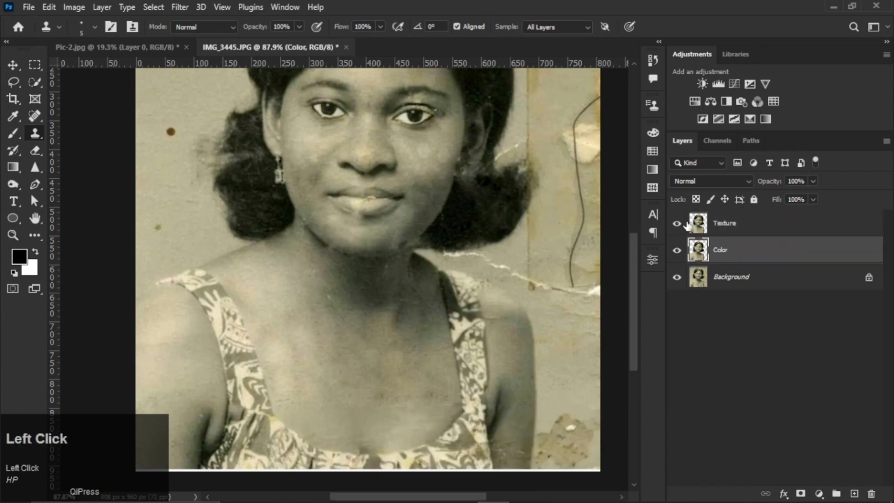
{"action": "left_click", "coordinate": [180, 7]}
{"action": "mouse_move", "coordinate": [300, 236]}
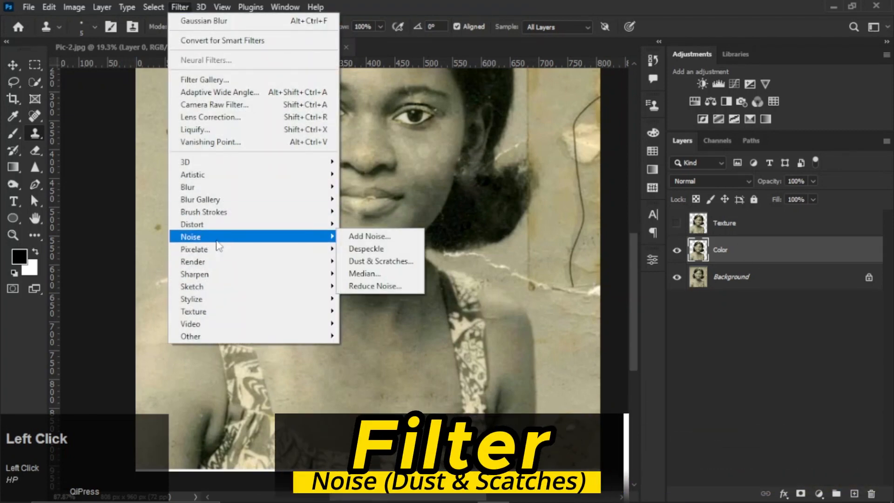
{"action": "left_click", "coordinate": [365, 260]}
{"action": "key", "text": "space"}
{"action": "left_click_drag", "start_coordinate": [362, 228], "coordinate": [315, 299]}
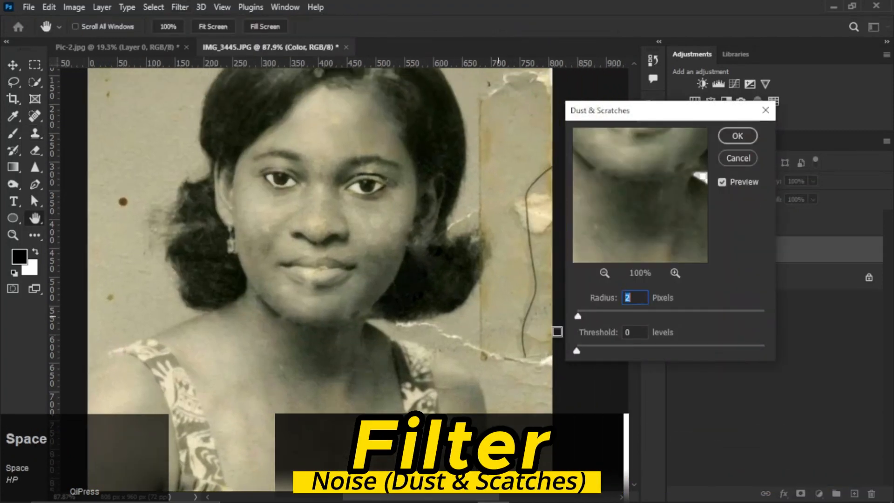
{"action": "left_click", "coordinate": [578, 317]}
{"action": "left_click_drag", "start_coordinate": [643, 320], "coordinate": [579, 319]}
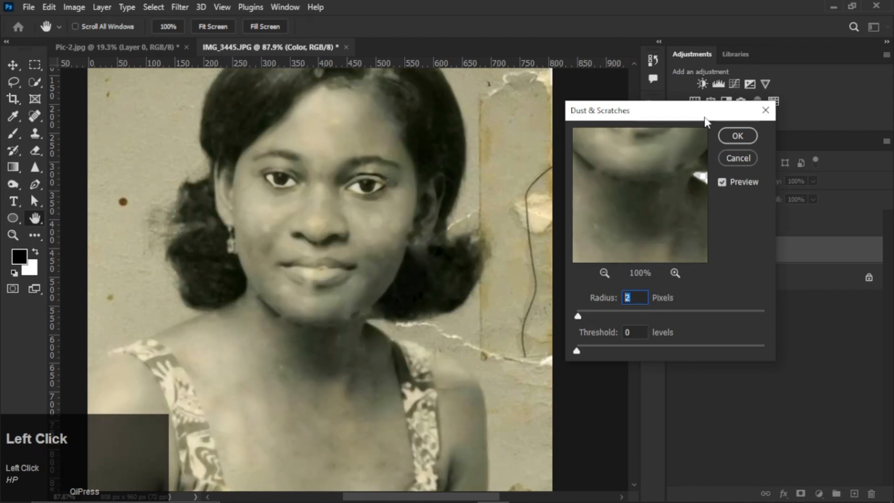
{"action": "left_click", "coordinate": [738, 135]}
{"action": "key", "text": "s"}
- Show the Texture layer and apply the Color layer's image to it with Subtract blending, scale 2 and offset 128
{"action": "scroll", "coordinate": [315, 211], "scroll_direction": "up", "scroll_amount": 1}
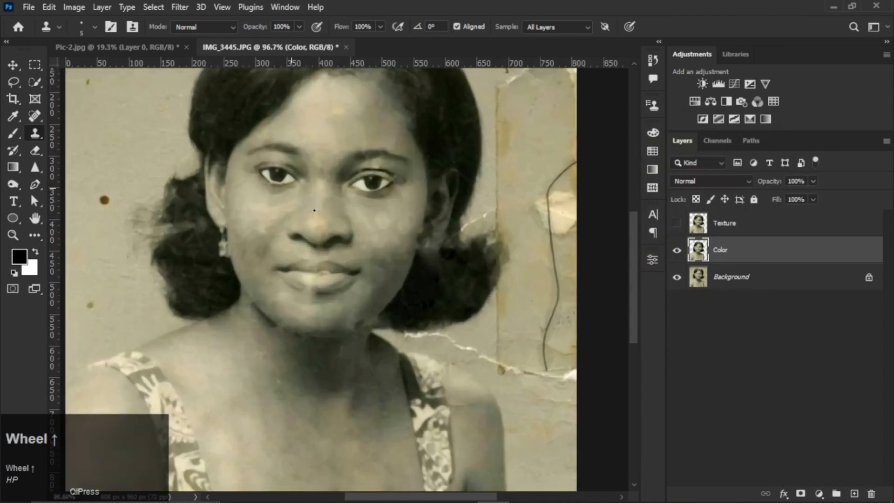
{"action": "left_click", "coordinate": [677, 225]}
{"action": "left_click", "coordinate": [719, 223]}
{"action": "left_click", "coordinate": [74, 7]}
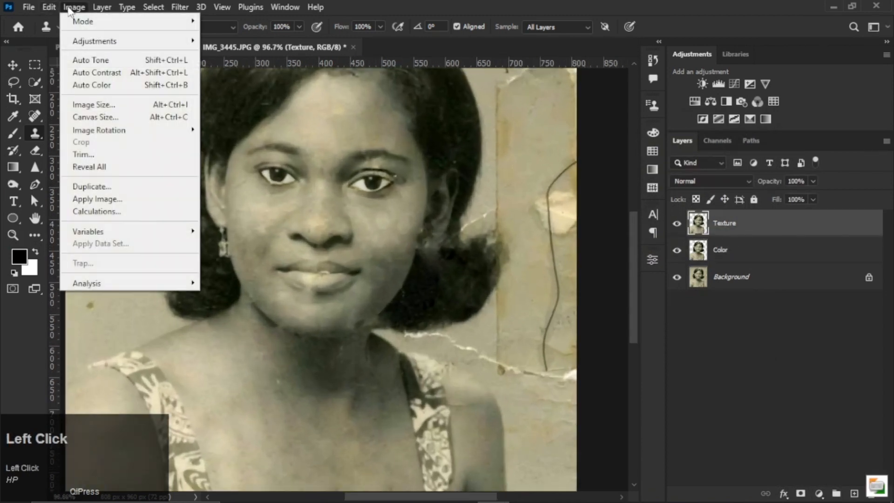
{"action": "left_click", "coordinate": [90, 199]}
{"action": "left_click", "coordinate": [605, 150]}
{"action": "left_click", "coordinate": [601, 194]}
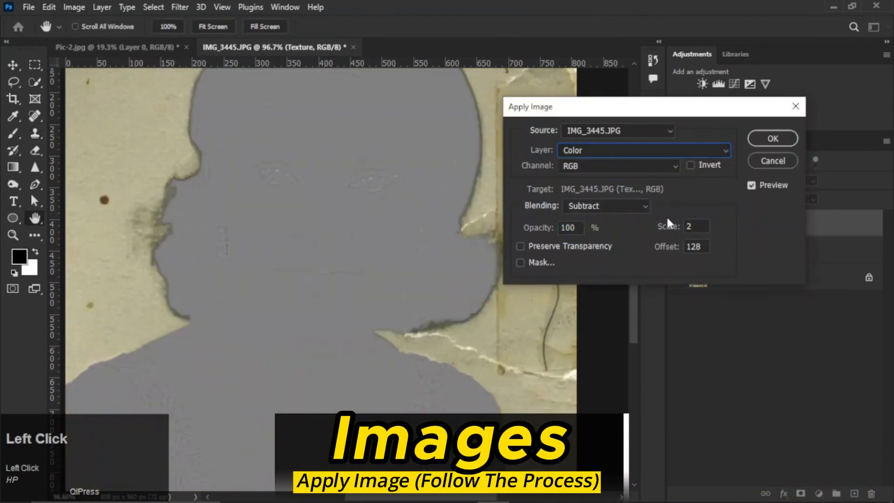
{"action": "left_click", "coordinate": [773, 138]}
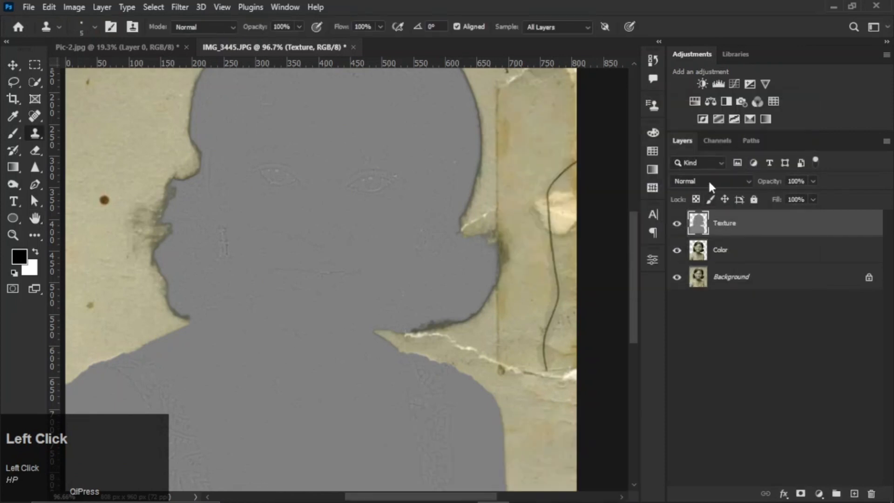
- Set the Texture layer's blend mode to Linear Light and check its effect on the portrait
{"action": "left_click", "coordinate": [709, 181]}
{"action": "left_click", "coordinate": [688, 374]}
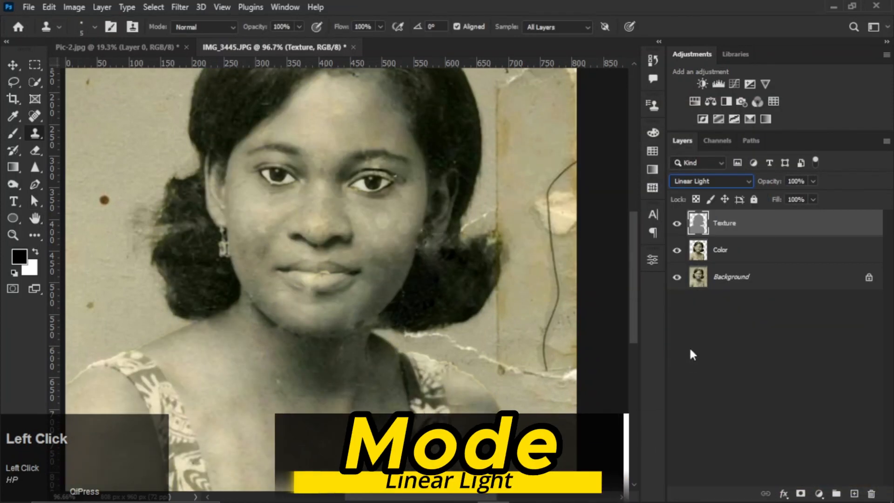
{"action": "left_click", "coordinate": [677, 226]}
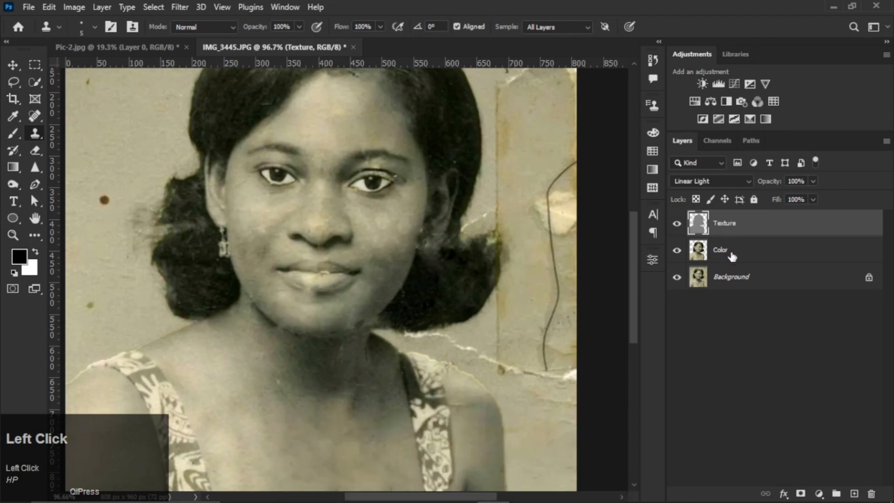
- On the Color layer, lasso the forehead with a 10 px feather and apply a 4.4-pixel Gaussian Blur
{"action": "left_click", "coordinate": [729, 253]}
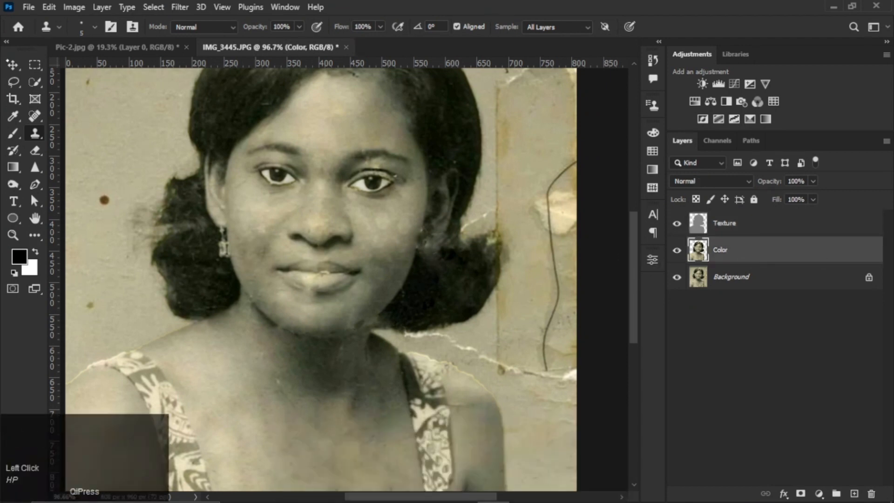
{"action": "left_click", "coordinate": [11, 84]}
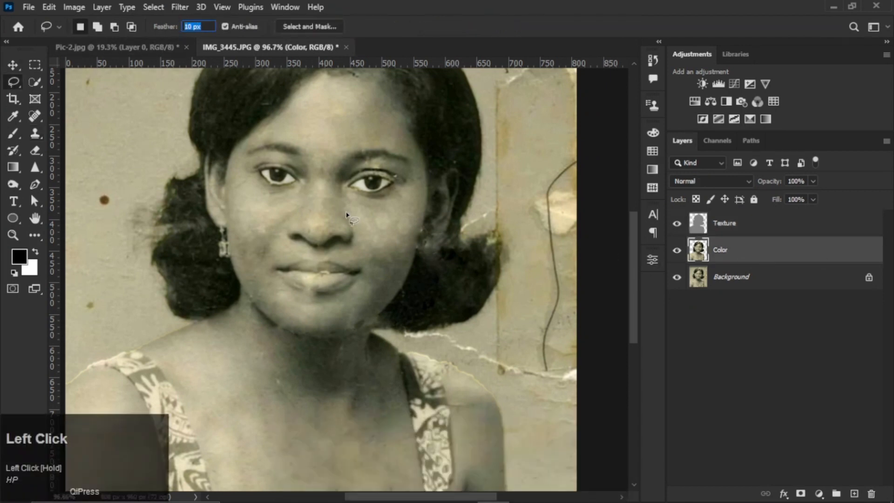
{"action": "left_click_drag", "start_coordinate": [321, 84], "coordinate": [303, 107]}
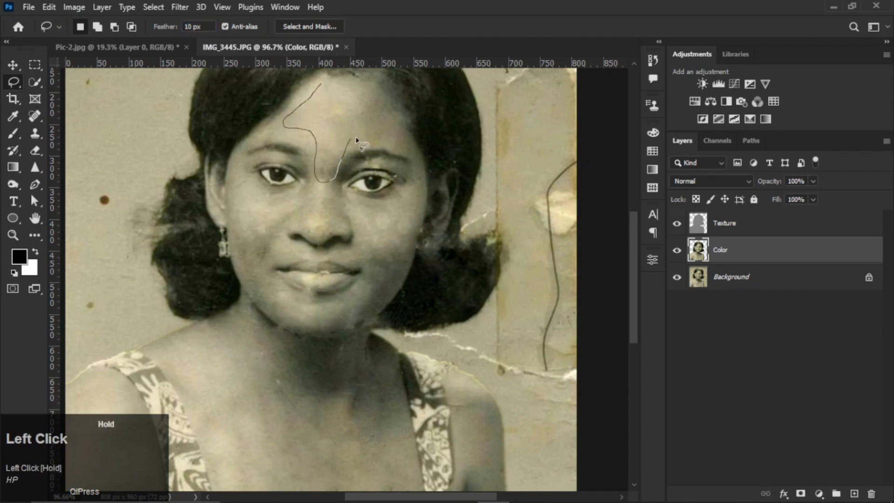
{"action": "left_click_drag", "start_coordinate": [322, 83], "coordinate": [323, 80]}
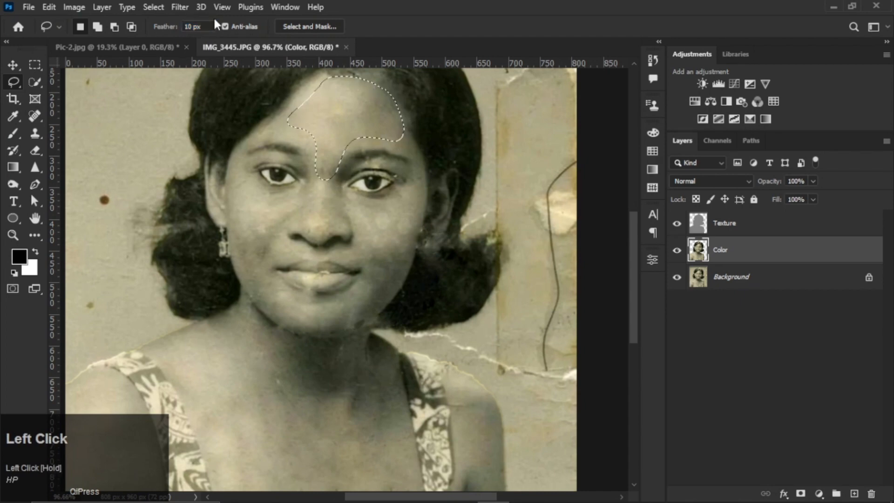
{"action": "left_click", "coordinate": [180, 7]}
{"action": "mouse_move", "coordinate": [290, 190]}
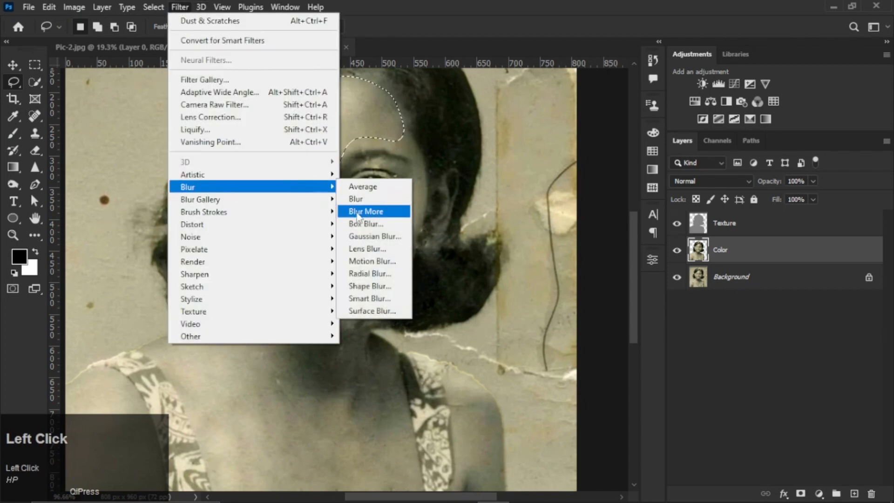
{"action": "left_click", "coordinate": [368, 236]}
{"action": "left_click_drag", "start_coordinate": [581, 309], "coordinate": [603, 308]}
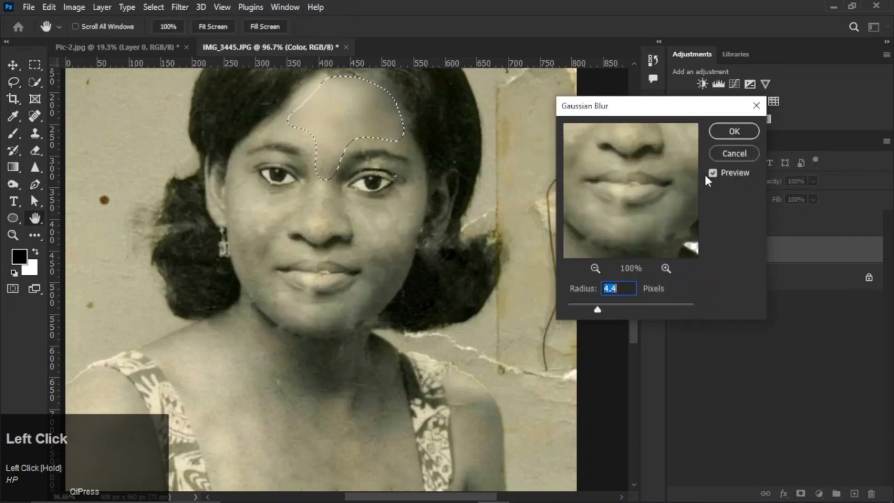
{"action": "left_click", "coordinate": [734, 131]}
{"action": "key", "text": "ctrl+d"}
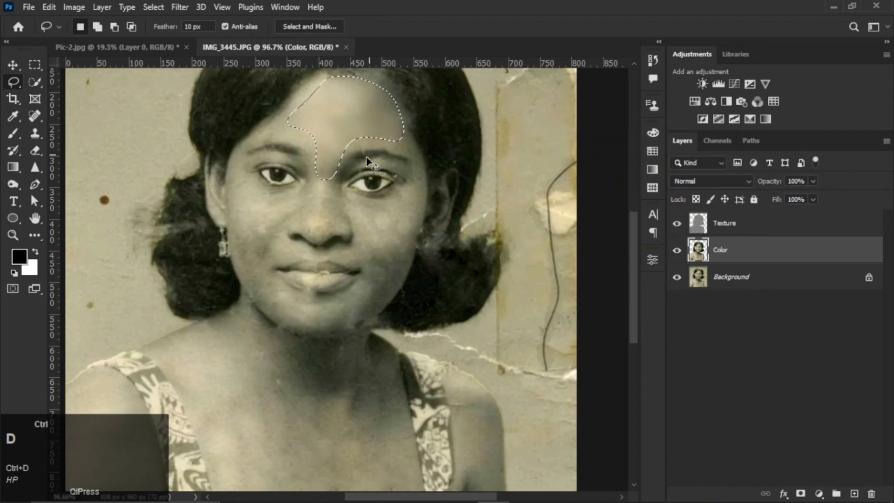
- Lasso the bridge and tip of the nose on the Color layer and smooth it with Gaussian Blur
{"action": "scroll", "coordinate": [351, 208], "scroll_direction": "up", "scroll_amount": 3}
{"action": "left_click", "coordinate": [308, 161]}
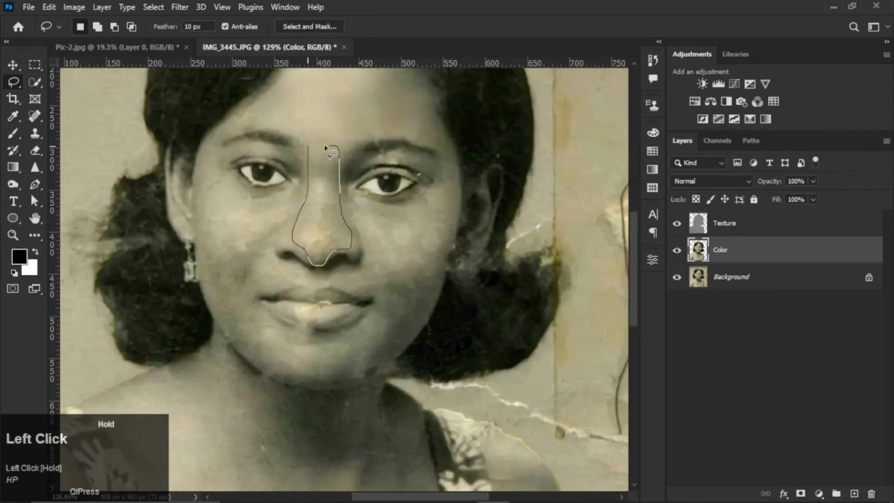
{"action": "left_click", "coordinate": [179, 7]}
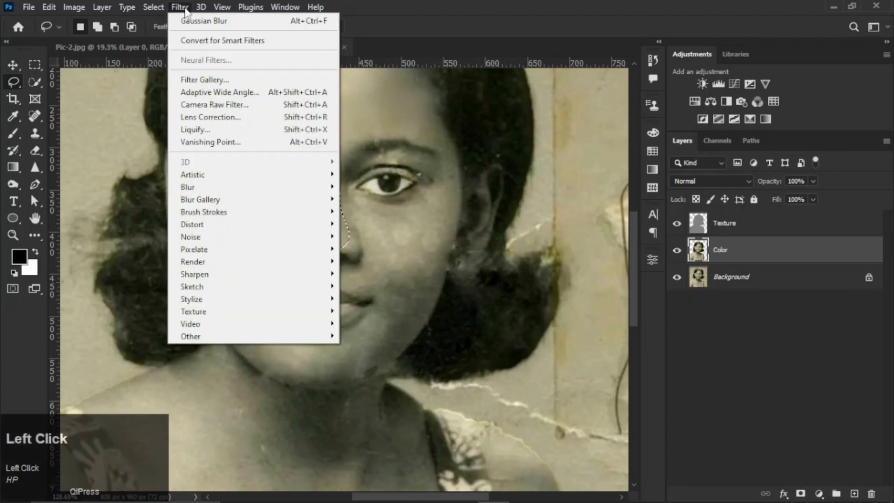
{"action": "mouse_move", "coordinate": [205, 190]}
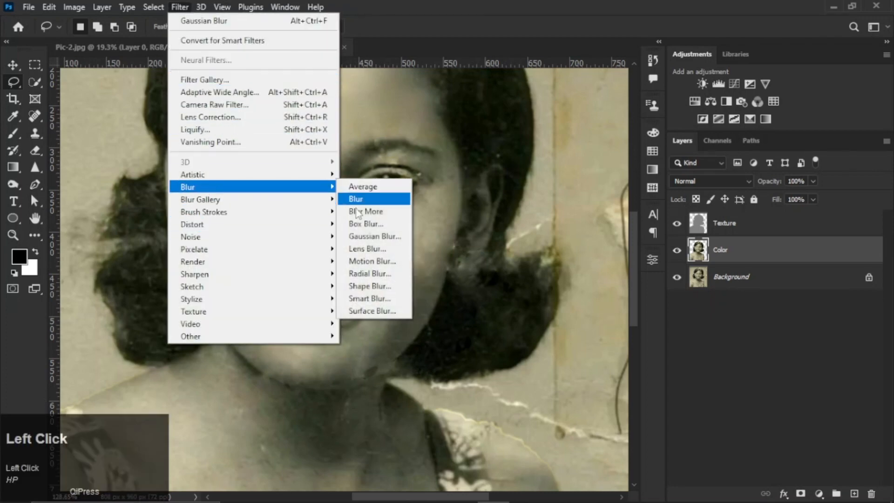
{"action": "left_click", "coordinate": [365, 238]}
{"action": "left_click", "coordinate": [734, 132]}
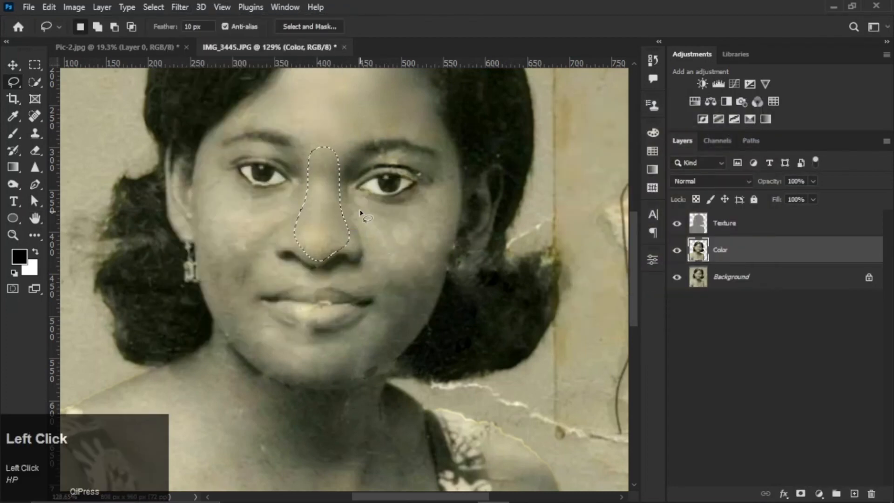
- Smooth the cheek on the image's right side and the temple beside that eye with the repeated Gaussian Blur
{"action": "mouse_move", "coordinate": [373, 321]}
{"action": "left_mouse_down"}
{"action": "mouse_move", "coordinate": [426, 303]}
{"action": "mouse_move", "coordinate": [457, 212]}
{"action": "mouse_move", "coordinate": [364, 200]}
{"action": "left_mouse_up"}
{"action": "key", "text": "ctrl+alt+f"}
{"action": "left_click_drag", "start_coordinate": [417, 133], "coordinate": [430, 193]}
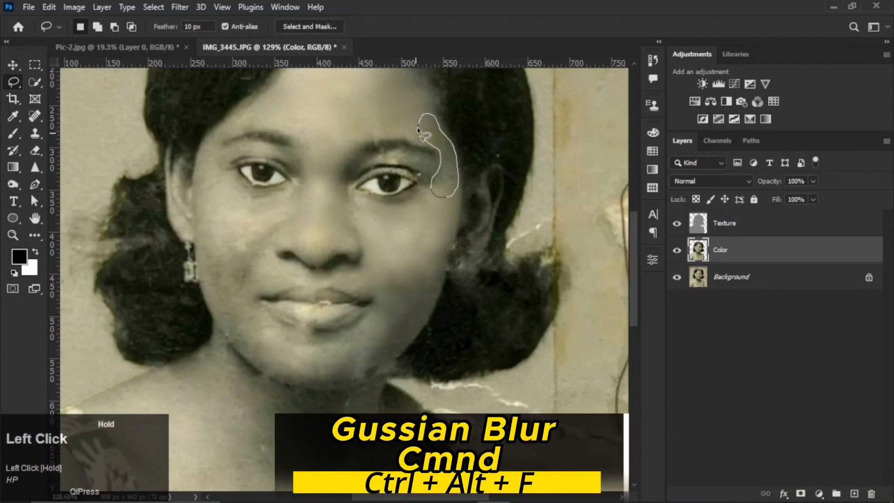
{"action": "left_click_drag", "start_coordinate": [417, 130], "coordinate": [419, 127]}
- Smooth the cheek on the image's left side and the skin around that eyebrow and eye with Gaussian Blur
{"action": "mouse_move", "coordinate": [218, 163]}
{"action": "left_mouse_down"}
{"action": "mouse_move", "coordinate": [293, 196]}
{"action": "mouse_move", "coordinate": [285, 284]}
{"action": "left_mouse_up"}
{"action": "left_click_drag", "start_coordinate": [219, 317], "coordinate": [216, 164]}
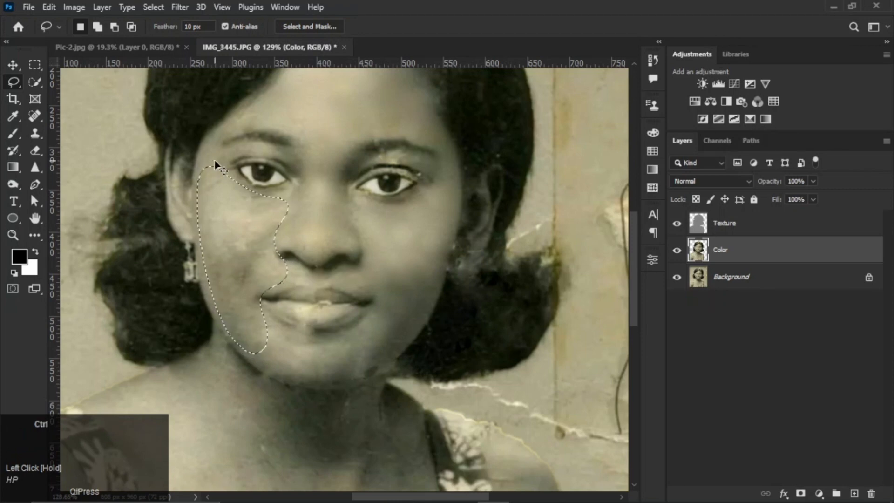
{"action": "mouse_move", "coordinate": [267, 120]}
{"action": "left_mouse_down"}
{"action": "mouse_move", "coordinate": [249, 132]}
{"action": "mouse_move", "coordinate": [267, 119]}
{"action": "left_mouse_up"}
{"action": "key", "text": "ctrl+alt+f"}
{"action": "key", "text": "ctrl+d"}
{"action": "mouse_move", "coordinate": [240, 188]}
{"action": "left_mouse_down"}
{"action": "mouse_move", "coordinate": [279, 191]}
{"action": "mouse_move", "coordinate": [240, 188]}
{"action": "left_mouse_up"}
{"action": "key", "text": "ctrl+alt+f"}
{"action": "key", "text": "ctrl+d"}
- Lasso the skin above the upper lip and the chin below the mouth, blurring each selection
{"action": "mouse_move", "coordinate": [356, 272]}
{"action": "left_mouse_down"}
{"action": "mouse_move", "coordinate": [375, 302]}
{"action": "mouse_move", "coordinate": [363, 271]}
{"action": "left_mouse_up"}
{"action": "key", "text": "ctrl+alt+f"}
{"action": "left_click_drag", "start_coordinate": [370, 317], "coordinate": [286, 324]}
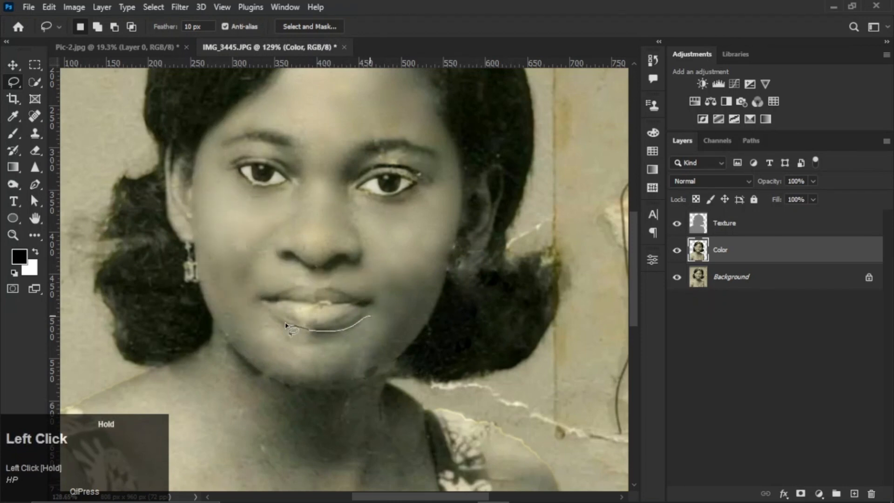
{"action": "left_click_drag", "start_coordinate": [337, 386], "coordinate": [371, 315]}
{"action": "key", "text": "ctrl+alt+d"}
- Blur lassoed areas of the neck, shoulder and chest on the image's left side
{"action": "left_click_drag", "start_coordinate": [295, 346], "coordinate": [344, 222]}
{"action": "mouse_move", "coordinate": [267, 210]}
{"action": "left_mouse_down"}
{"action": "mouse_move", "coordinate": [303, 257]}
{"action": "mouse_move", "coordinate": [240, 261]}
{"action": "mouse_move", "coordinate": [263, 212]}
{"action": "mouse_move", "coordinate": [201, 386]}
{"action": "mouse_move", "coordinate": [261, 249]}
{"action": "left_mouse_up"}
{"action": "key", "text": "ctrl+alt+d"}
{"action": "key", "text": "ctrl+alt+d"}
{"action": "left_click_drag", "start_coordinate": [313, 408], "coordinate": [300, 251]}
{"action": "left_click_drag", "start_coordinate": [300, 252], "coordinate": [319, 272]}
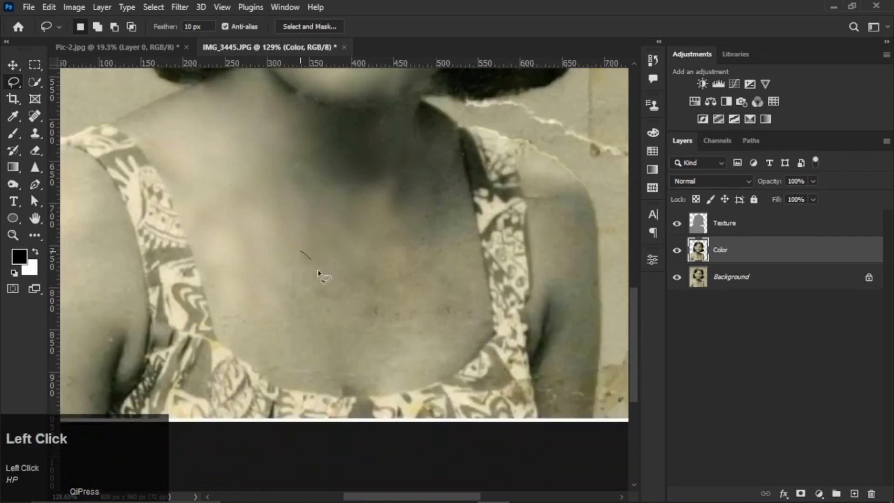
{"action": "left_click_drag", "start_coordinate": [266, 256], "coordinate": [284, 253]}
- Smooth the chest on the image's right side and the shaded neck below the chin with Gaussian Blur
{"action": "left_click_drag", "start_coordinate": [342, 233], "coordinate": [337, 294]}
{"action": "left_click_drag", "start_coordinate": [473, 246], "coordinate": [375, 172]}
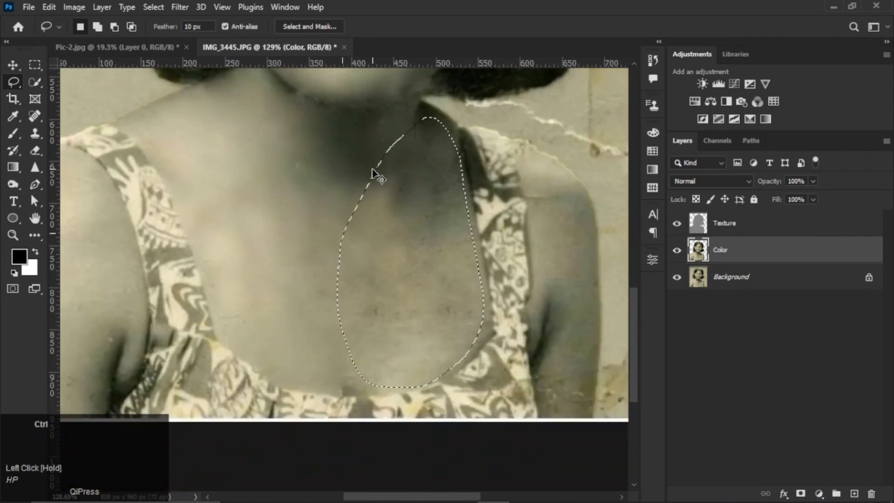
{"action": "key", "text": "ctrl+alt+d"}
{"action": "mouse_move", "coordinate": [369, 113]}
{"action": "left_mouse_down"}
{"action": "mouse_move", "coordinate": [419, 107]}
{"action": "mouse_move", "coordinate": [387, 130]}
{"action": "left_mouse_up"}
{"action": "key", "text": "alt+d"}
{"action": "left_click", "coordinate": [432, 198]}
- Lasso the bare skin of both upper arms outside the dress straps and blur each selection
{"action": "scroll", "coordinate": [432, 199], "scroll_direction": "down", "scroll_amount": 2}
{"action": "left_click_drag", "start_coordinate": [206, 113], "coordinate": [233, 160]}
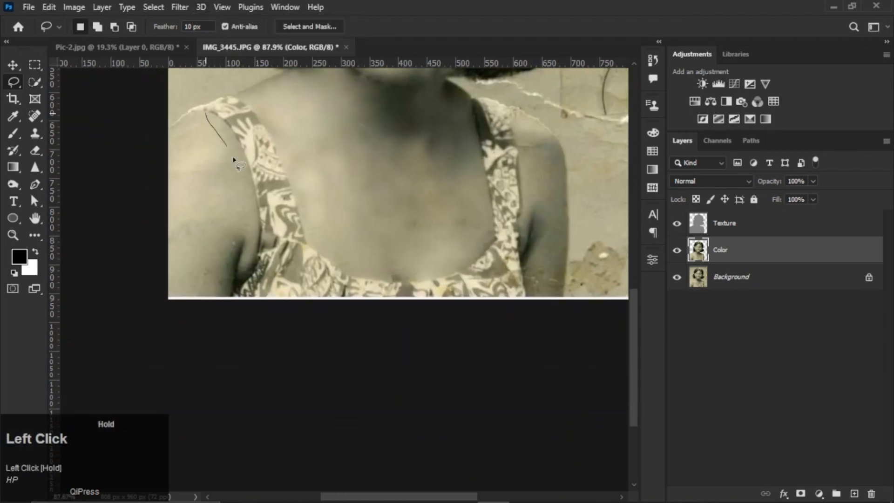
{"action": "left_click_drag", "start_coordinate": [197, 119], "coordinate": [204, 113]}
{"action": "key", "text": "ctrl+alt+d"}
{"action": "left_click_drag", "start_coordinate": [517, 119], "coordinate": [530, 282]}
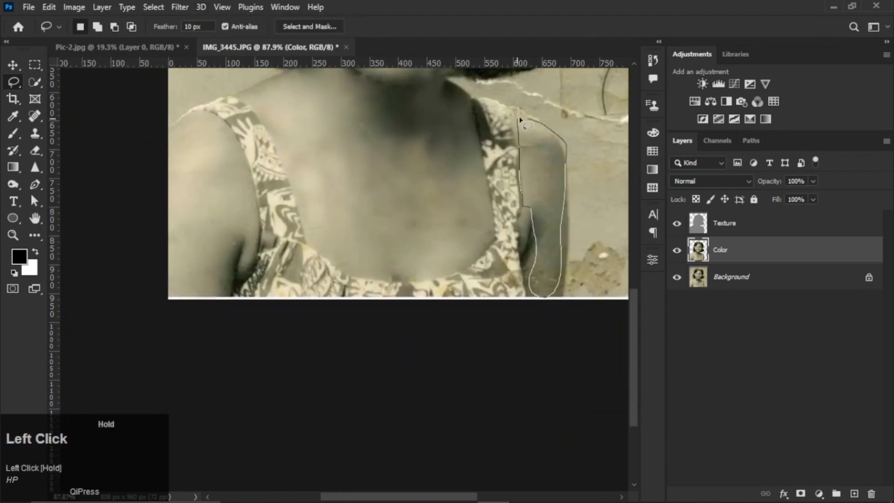
{"action": "left_click_drag", "start_coordinate": [522, 121], "coordinate": [520, 122]}
{"action": "key", "text": "ctrl+alt+d"}
- Hide the Background layer and examine the isolated portrait from the shoulders up to the hair
{"action": "left_click", "coordinate": [677, 278]}
{"action": "scroll", "coordinate": [444, 124], "scroll_direction": "down", "scroll_amount": 4}
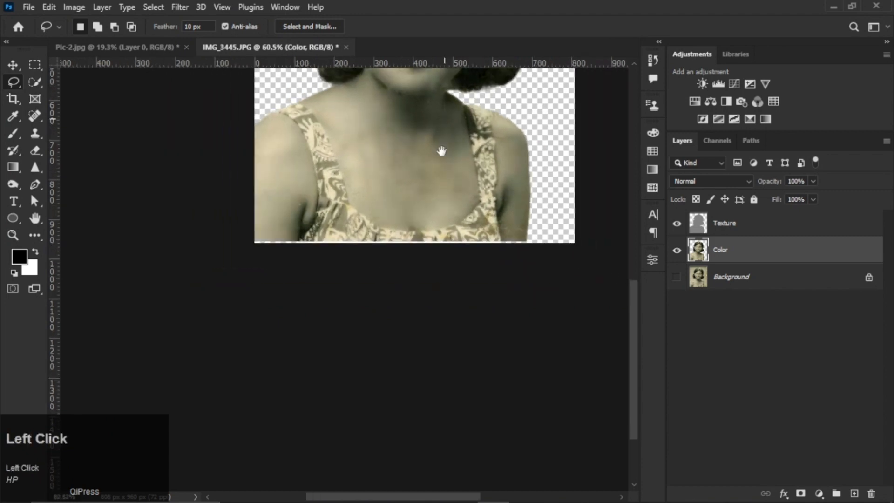
{"action": "left_click_drag", "start_coordinate": [439, 150], "coordinate": [413, 385]}
{"action": "scroll", "coordinate": [393, 247], "scroll_direction": "up", "scroll_amount": 7}
{"action": "scroll", "coordinate": [394, 238], "scroll_direction": "down", "scroll_amount": 2}
{"action": "left_click_drag", "start_coordinate": [387, 165], "coordinate": [362, 306]}
{"action": "scroll", "coordinate": [360, 303], "scroll_direction": "up", "scroll_amount": 5}
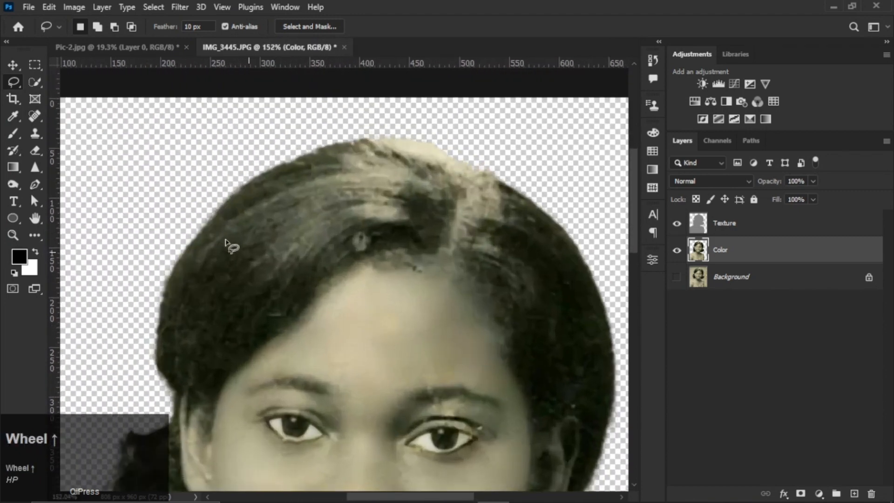
- Remove the pale spot above the hairline and smooth the hair beside it with a 35 px Spot Healing Brush
{"action": "left_click", "coordinate": [36, 116]}
{"action": "key", "text": "bracketright"}
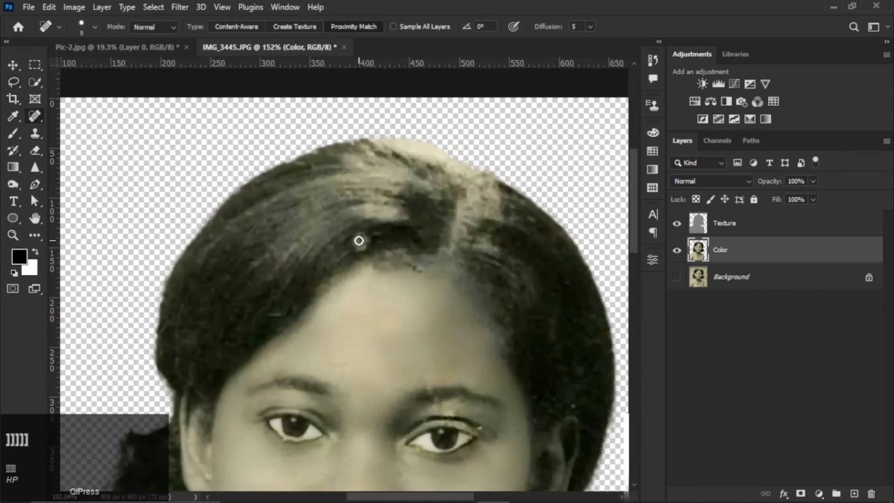
{"action": "key", "text": "bracketright"}
{"action": "key", "text": "bracketright"}
{"action": "key", "text": "bracketright"}
{"action": "key", "text": "bracketright"}
{"action": "key", "text": "bracketright"}
{"action": "key", "text": "bracketright"}
{"action": "left_click", "coordinate": [359, 240]}
{"action": "left_click_drag", "start_coordinate": [271, 245], "coordinate": [248, 261]}
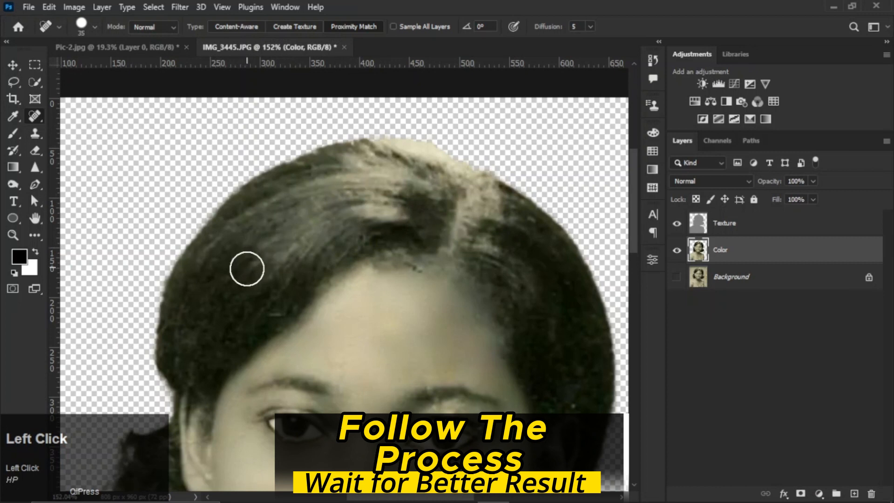
- Show the Background layer again and group the Texture and Color layers
{"action": "scroll", "coordinate": [361, 240], "scroll_direction": "down", "scroll_amount": 5}
{"action": "left_click_drag", "start_coordinate": [398, 269], "coordinate": [393, 94]}
{"action": "scroll", "coordinate": [383, 163], "scroll_direction": "up", "scroll_amount": 3}
{"action": "scroll", "coordinate": [441, 215], "scroll_direction": "down", "scroll_amount": 2}
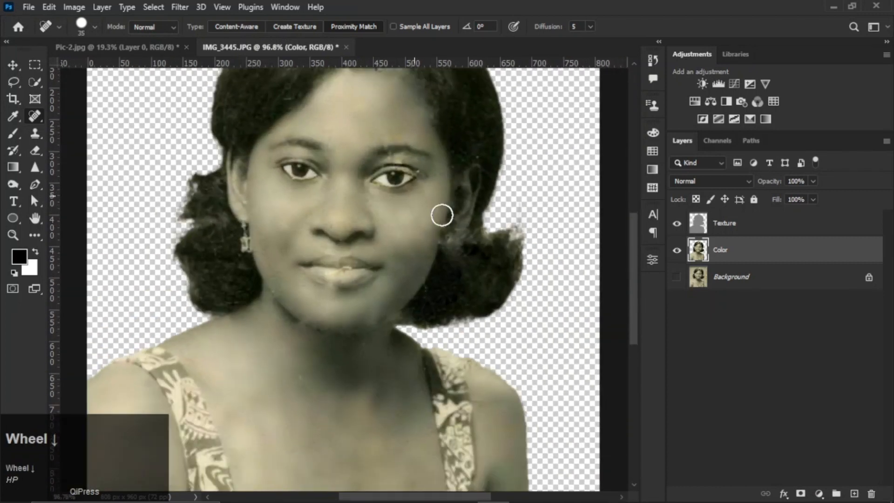
{"action": "left_click", "coordinate": [676, 277]}
{"action": "left_click", "coordinate": [729, 226], "text": "ctrl"}
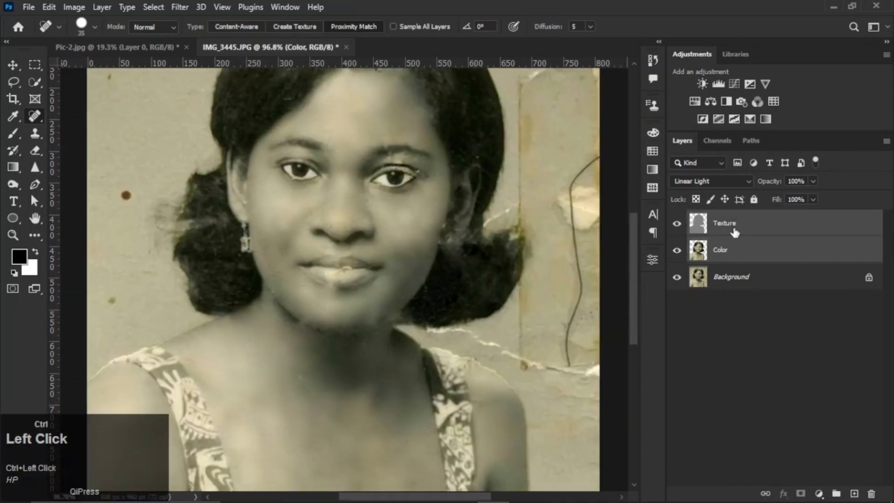
{"action": "key", "text": "ctrl+g"}
{"action": "left_click", "coordinate": [676, 218]}
{"action": "left_click", "coordinate": [676, 218]}
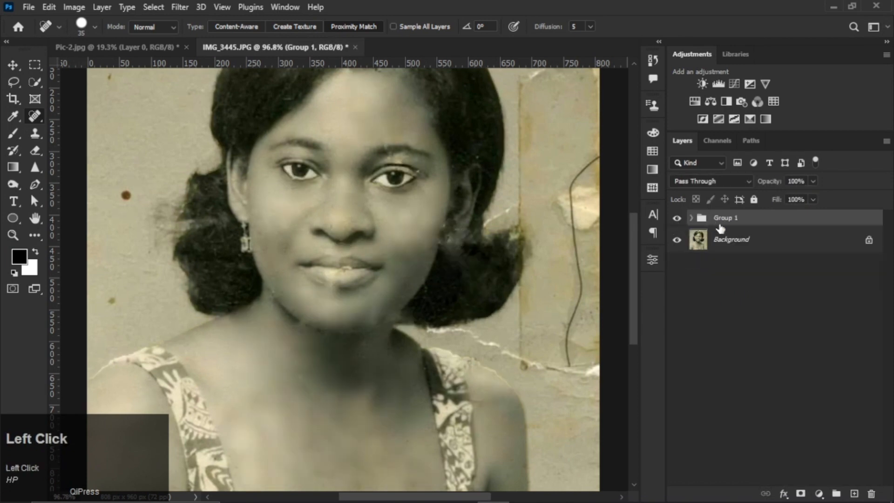
- Convert the grouped Texture and Color layers to a Smart Object
{"action": "scroll", "coordinate": [440, 226], "scroll_direction": "down", "scroll_amount": 3}
{"action": "scroll", "coordinate": [377, 221], "scroll_direction": "up", "scroll_amount": 2}
{"action": "right_click", "coordinate": [760, 217]}
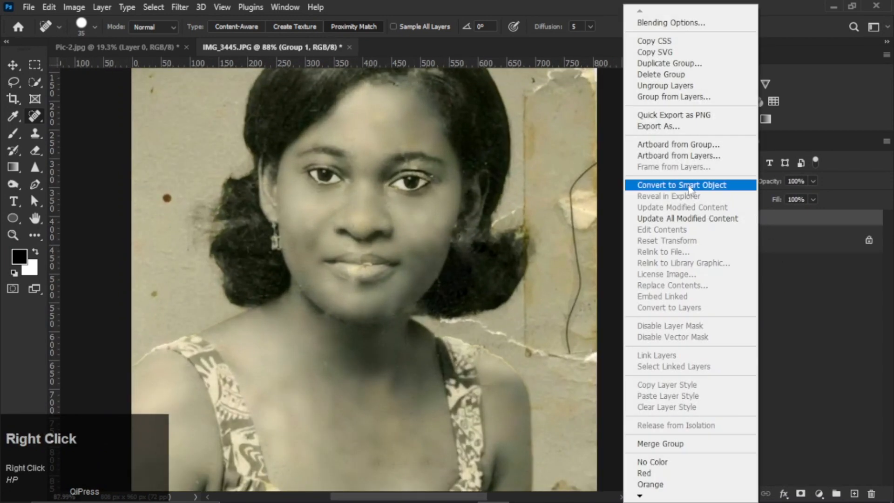
{"action": "left_click", "coordinate": [685, 184]}
{"action": "right_click", "coordinate": [729, 227]}
{"action": "left_click", "coordinate": [620, 274]}
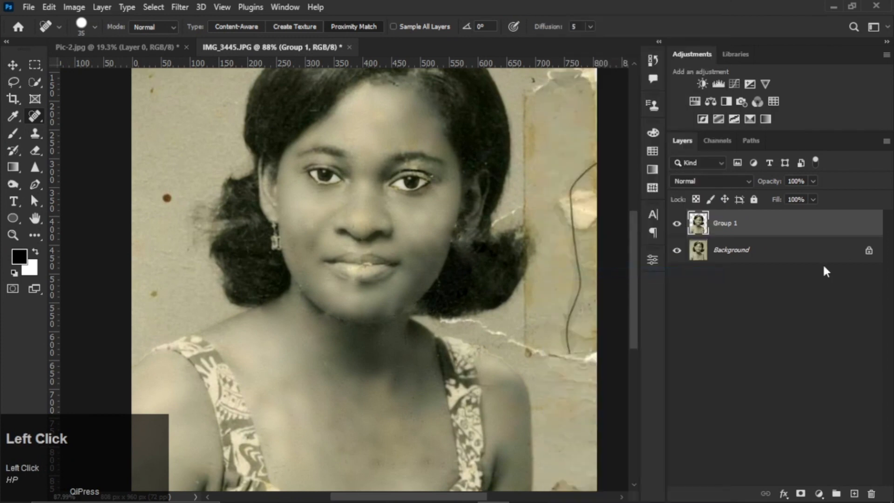
- Start a Pen tool outline at the image-left shoulder and trace the strap's outer edge down to the armpit
{"action": "scroll", "coordinate": [349, 227], "scroll_direction": "down", "scroll_amount": 1}
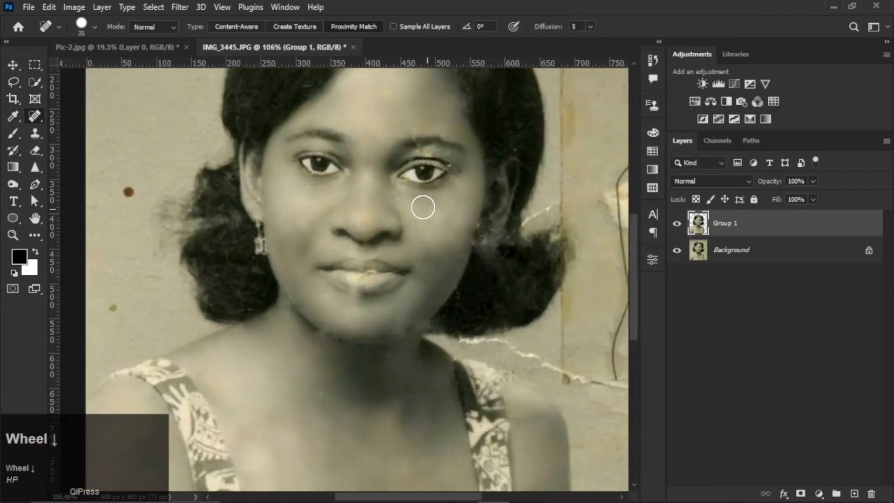
{"action": "key", "text": "space"}
{"action": "left_click_drag", "start_coordinate": [421, 205], "coordinate": [441, 126]}
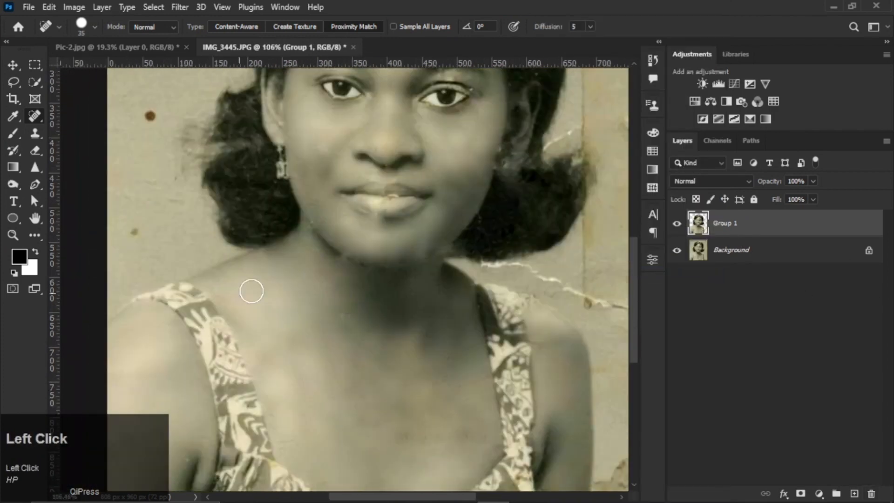
{"action": "left_click", "coordinate": [31, 84]}
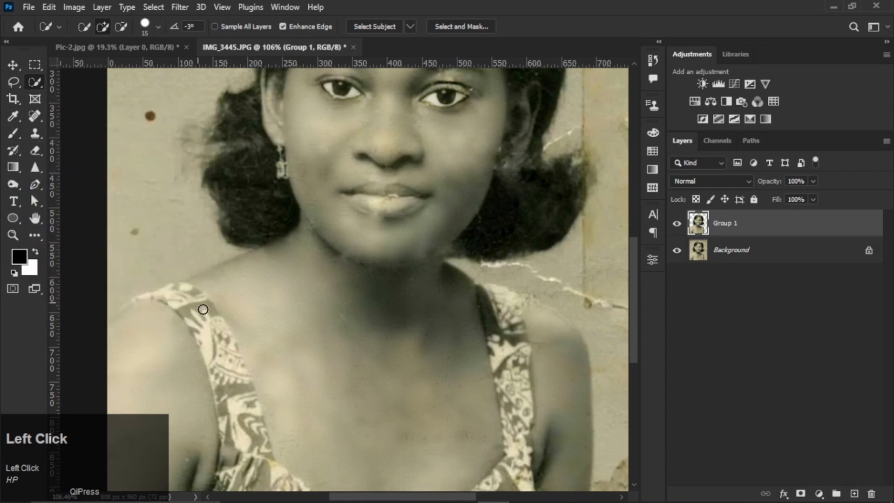
{"action": "left_click", "coordinate": [35, 184]}
{"action": "left_click", "coordinate": [105, 184]}
{"action": "key", "text": "space"}
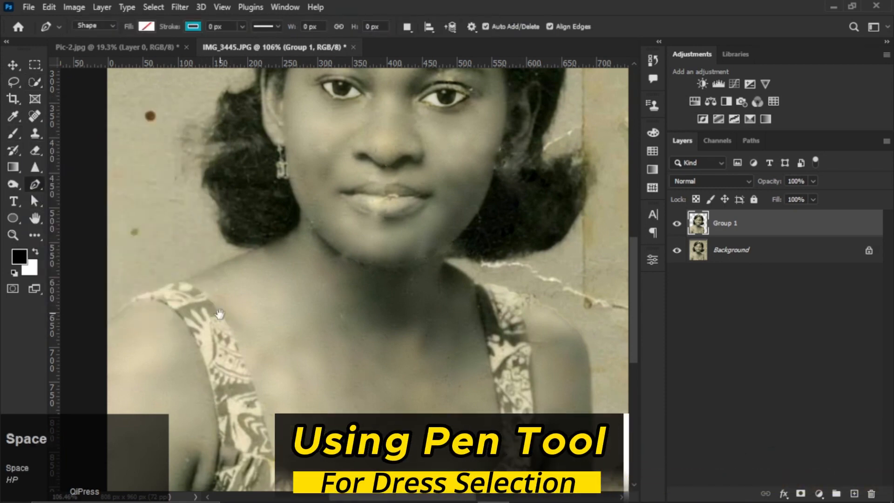
{"action": "left_click_drag", "start_coordinate": [165, 321], "coordinate": [168, 266]}
{"action": "left_click", "coordinate": [135, 249]}
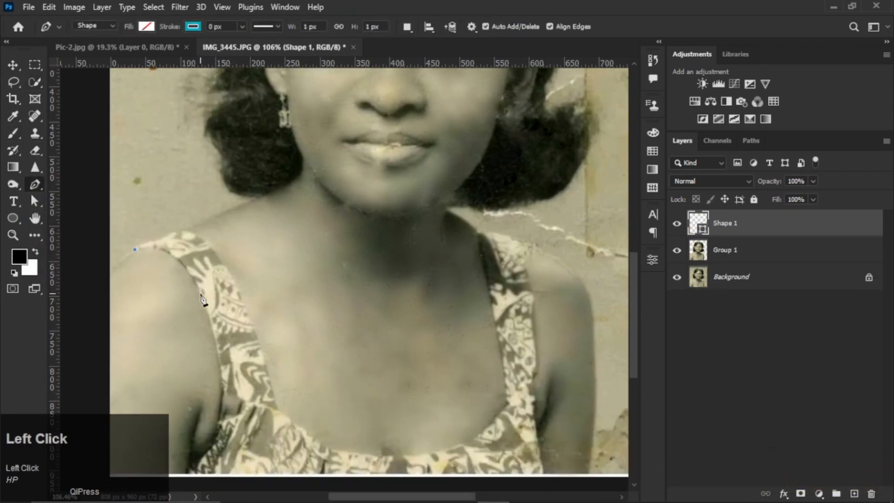
{"action": "left_click_drag", "start_coordinate": [226, 354], "coordinate": [200, 295]}
{"action": "key", "text": "alt"}
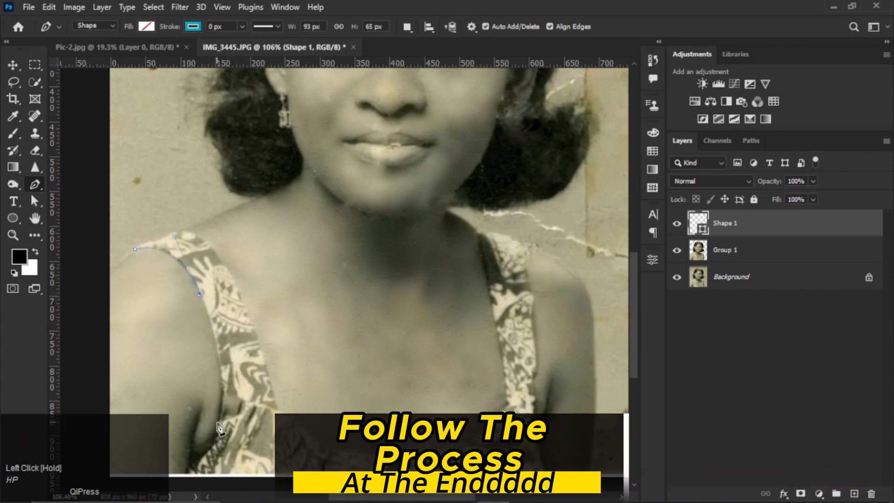
{"action": "left_click_drag", "start_coordinate": [219, 424], "coordinate": [217, 463]}
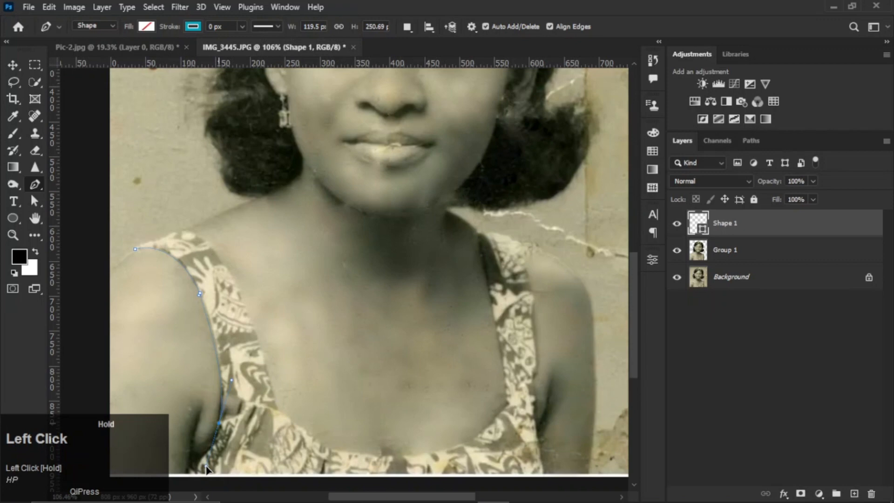
- Continue the pen outline from the armpit along the dress side to the photo's lower edge
{"action": "scroll", "coordinate": [220, 426], "scroll_direction": "down", "scroll_amount": 3}
{"action": "scroll", "coordinate": [282, 291], "scroll_direction": "up", "scroll_amount": 3}
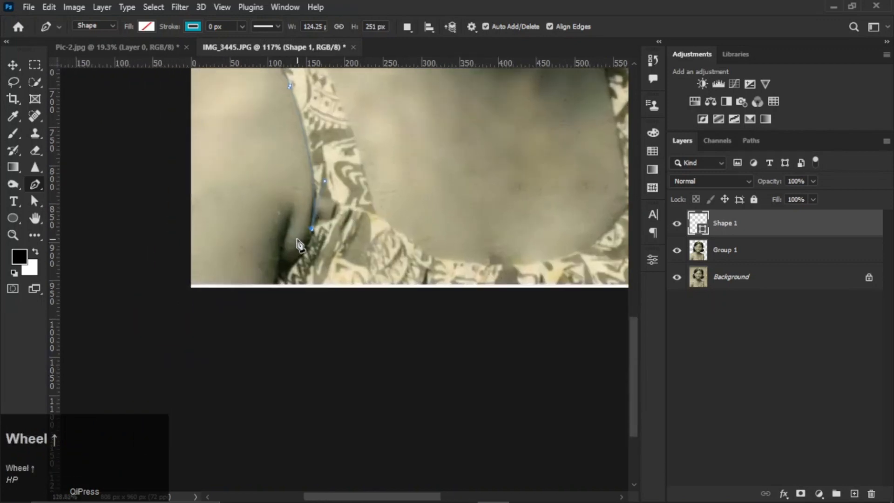
{"action": "left_click_drag", "start_coordinate": [296, 271], "coordinate": [288, 276]}
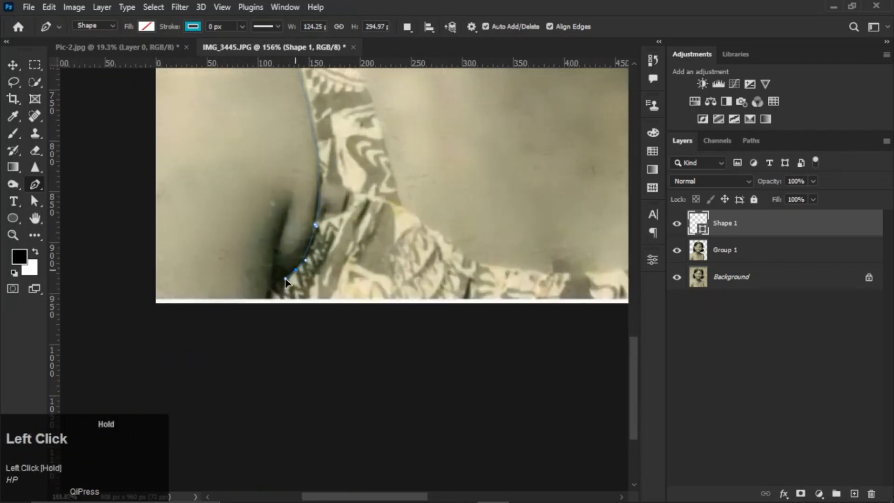
{"action": "left_click", "coordinate": [271, 297], "text": "alt"}
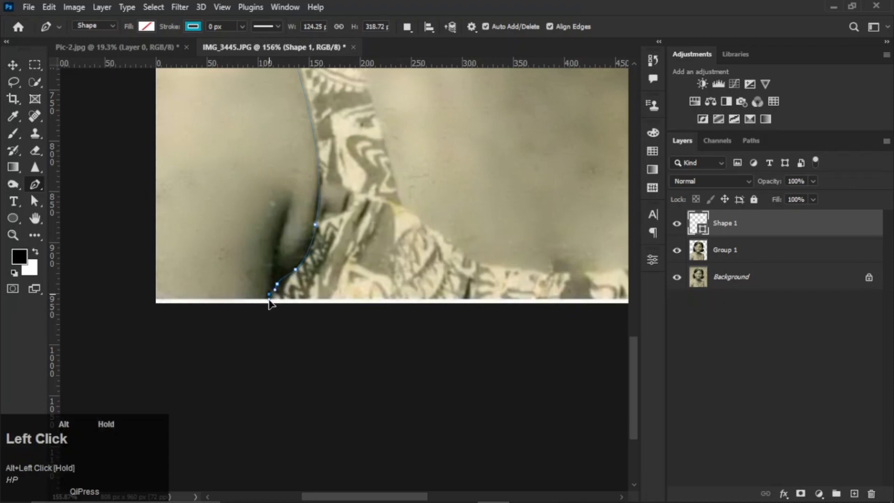
- Hide the Background layer and carry the outline below the photo, up the image-right strap's outer edge and over the shoulder
{"action": "left_click_drag", "start_coordinate": [332, 312], "coordinate": [111, 281]}
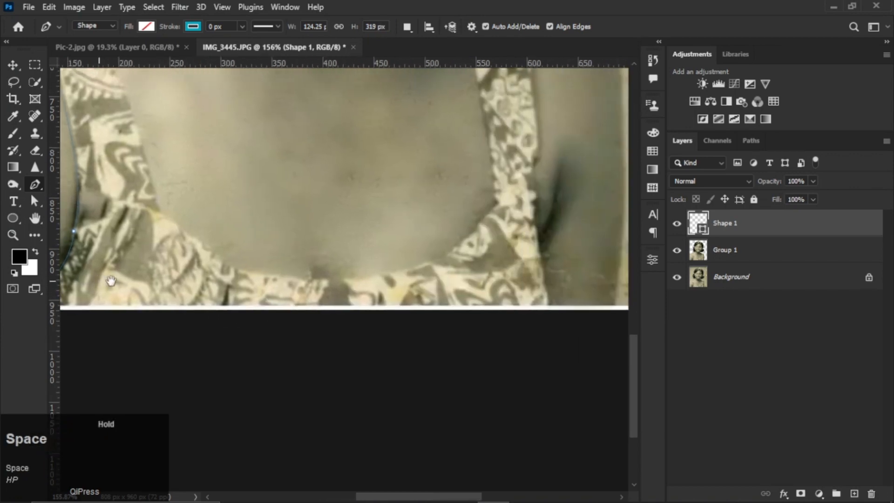
{"action": "left_click", "coordinate": [677, 278]}
{"action": "left_click_drag", "start_coordinate": [365, 252], "coordinate": [325, 273]}
{"action": "left_click", "coordinate": [529, 334]}
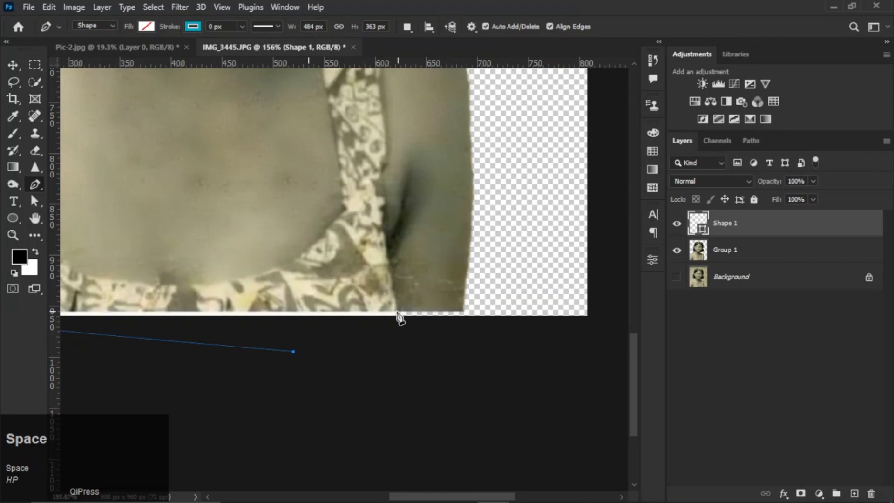
{"action": "left_click", "coordinate": [396, 311]}
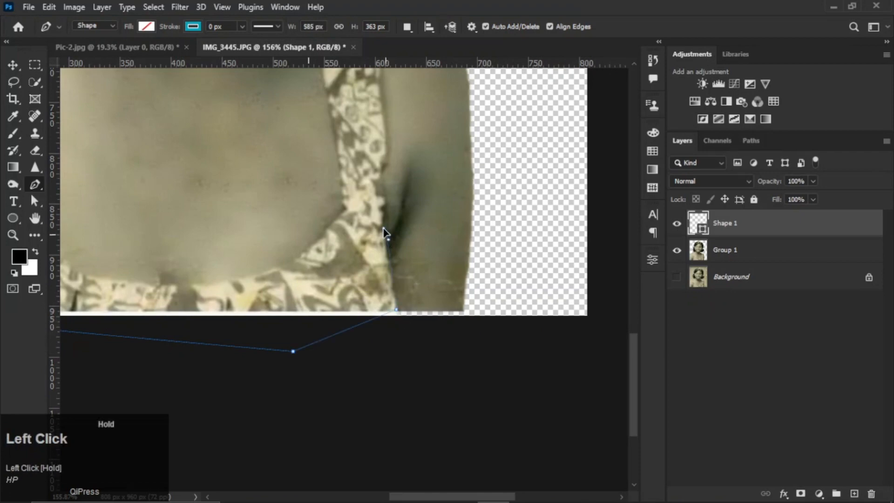
{"action": "left_click_drag", "start_coordinate": [380, 170], "coordinate": [380, 168]}
{"action": "left_click_drag", "start_coordinate": [388, 130], "coordinate": [389, 283]}
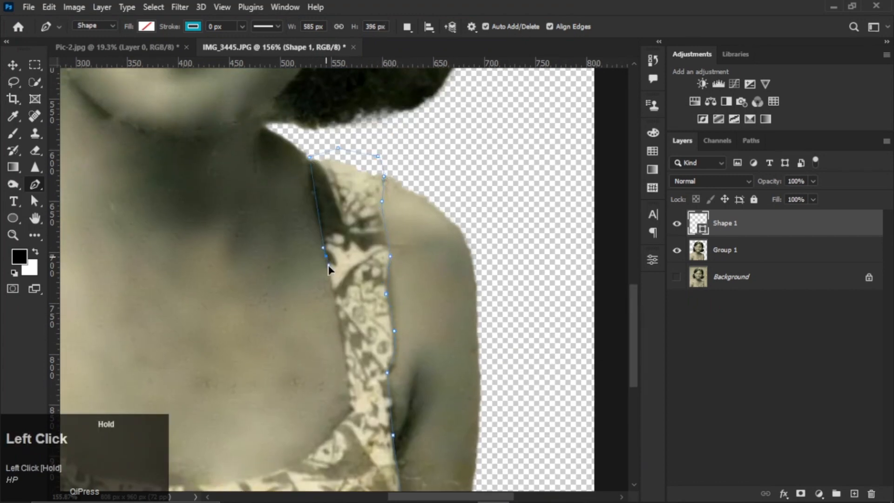
- Trace the image-right strap's inner edge and the curved neckline across to the base of the image-left strap
{"action": "left_click_drag", "start_coordinate": [344, 421], "coordinate": [381, 290]}
{"action": "left_click_drag", "start_coordinate": [294, 345], "coordinate": [458, 343]}
{"action": "left_click_drag", "start_coordinate": [301, 333], "coordinate": [280, 314]}
{"action": "key", "text": "ctrl+z"}
{"action": "left_click_drag", "start_coordinate": [396, 349], "coordinate": [374, 353]}
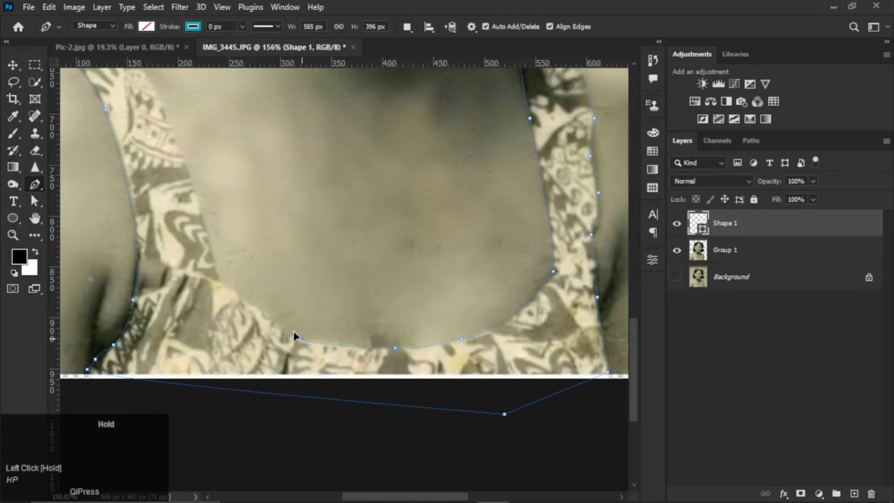
{"action": "left_click_drag", "start_coordinate": [253, 306], "coordinate": [264, 321]}
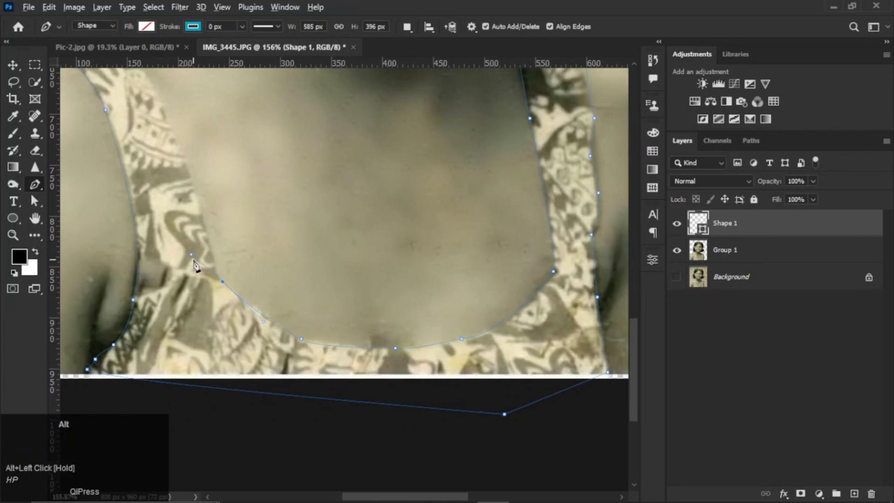
{"action": "left_click_drag", "start_coordinate": [192, 255], "coordinate": [222, 282]}
- Close the outline along the image-left strap's inner edge and shoulder, and load it as a selection
{"action": "left_click_drag", "start_coordinate": [183, 158], "coordinate": [184, 159]}
{"action": "left_click_drag", "start_coordinate": [183, 158], "coordinate": [271, 347]}
{"action": "left_click_drag", "start_coordinate": [219, 242], "coordinate": [214, 234]}
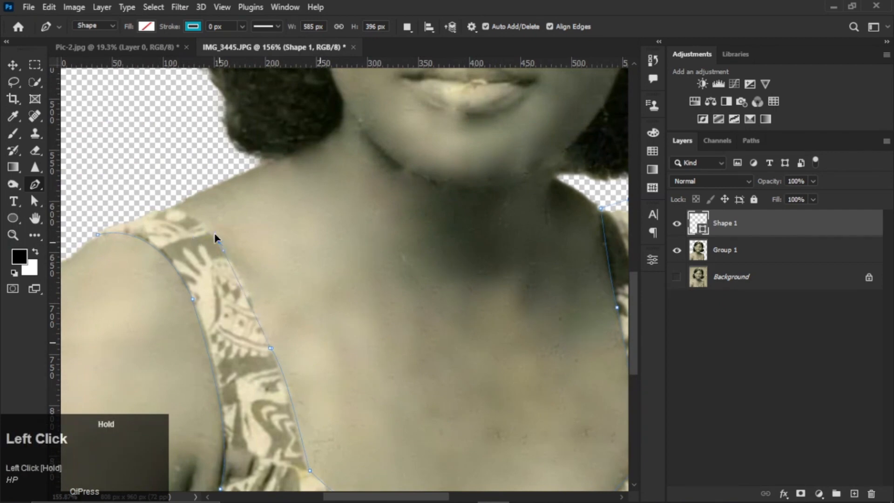
{"action": "left_click", "coordinate": [168, 208]}
{"action": "left_click_drag", "start_coordinate": [134, 204], "coordinate": [129, 205]}
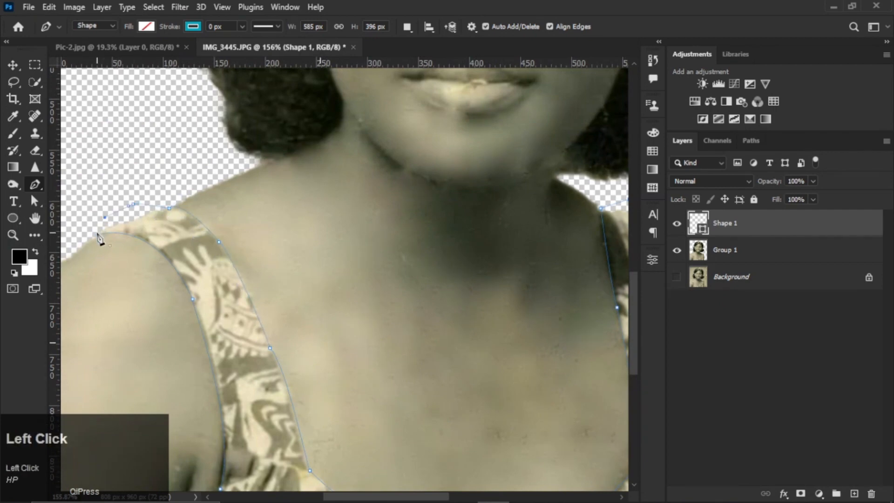
{"action": "key", "text": "ctrl+Return"}
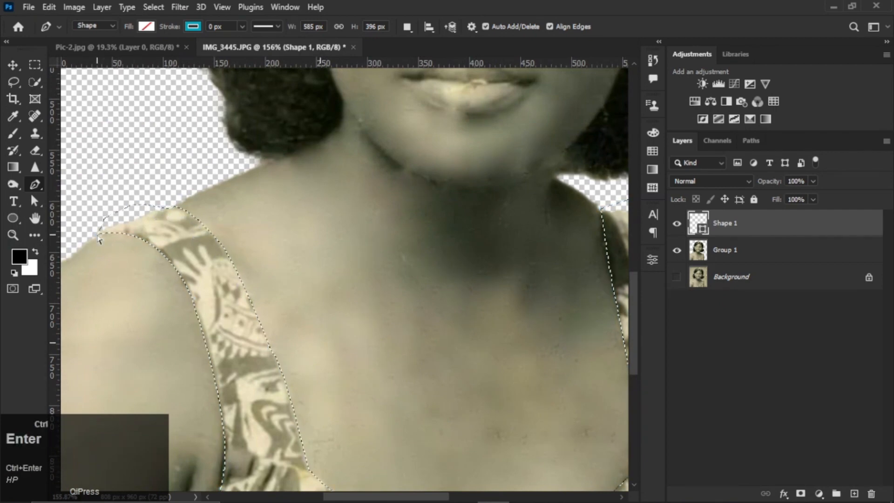
{"action": "key", "text": "ctrl+j"}
{"action": "scroll", "coordinate": [356, 240], "scroll_direction": "down", "scroll_amount": 3}
{"action": "left_click_drag", "start_coordinate": [383, 235], "coordinate": [333, 245]}
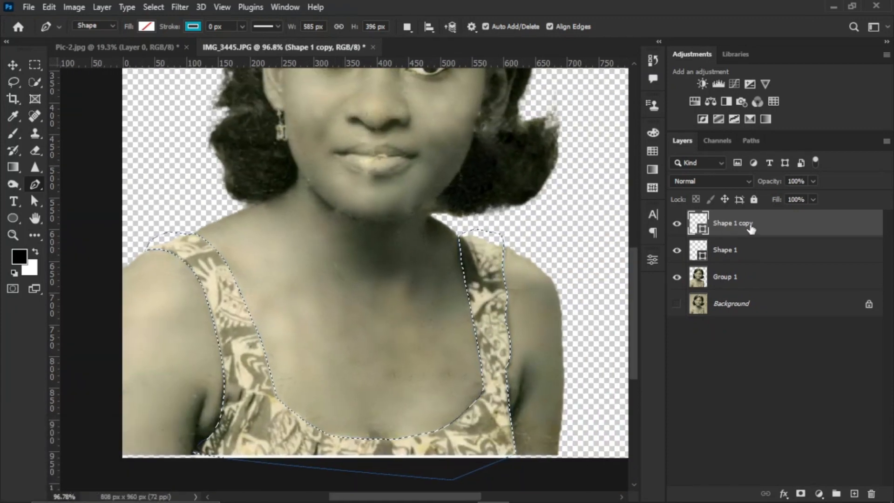
{"action": "left_click", "coordinate": [871, 494]}
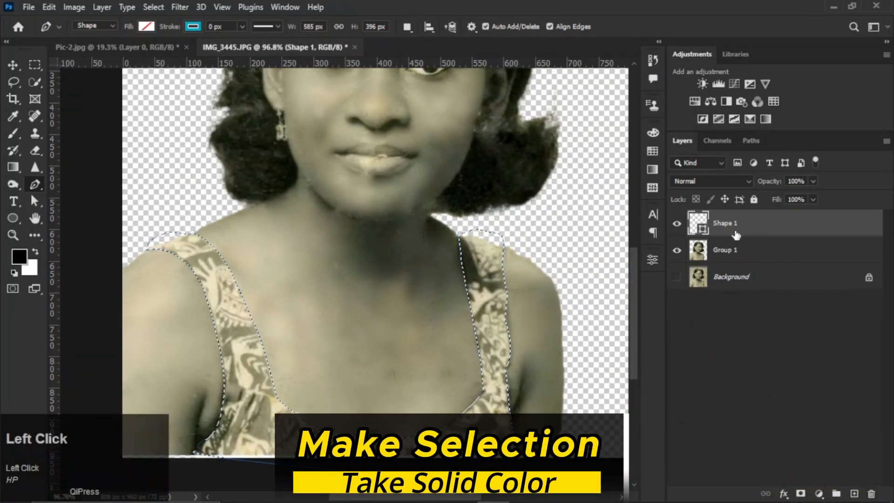
- Add a red Solid Color fill layer over the selected dress and set its blend mode to Soft Light
{"action": "left_click", "coordinate": [854, 493]}
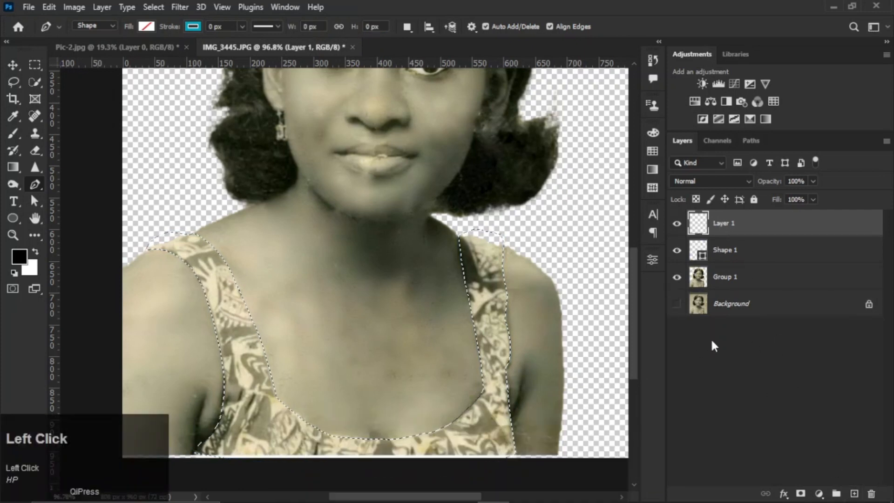
{"action": "left_click", "coordinate": [816, 495]}
{"action": "left_click", "coordinate": [809, 262]}
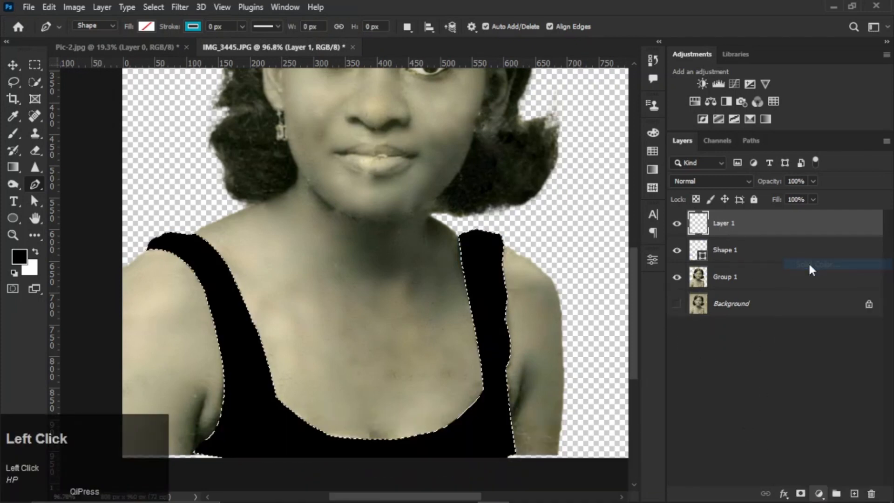
{"action": "left_click_drag", "start_coordinate": [687, 142], "coordinate": [713, 114]}
{"action": "left_click", "coordinate": [844, 110]}
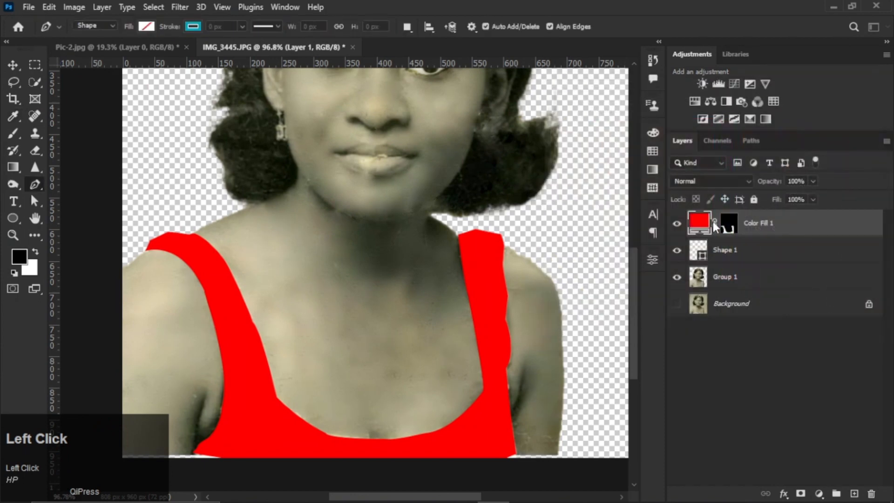
{"action": "left_click", "coordinate": [721, 183]}
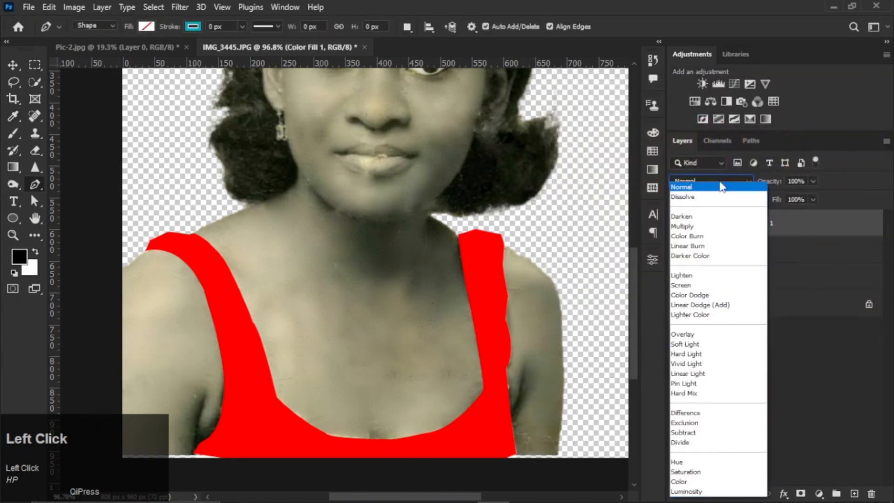
{"action": "left_click", "coordinate": [689, 344]}
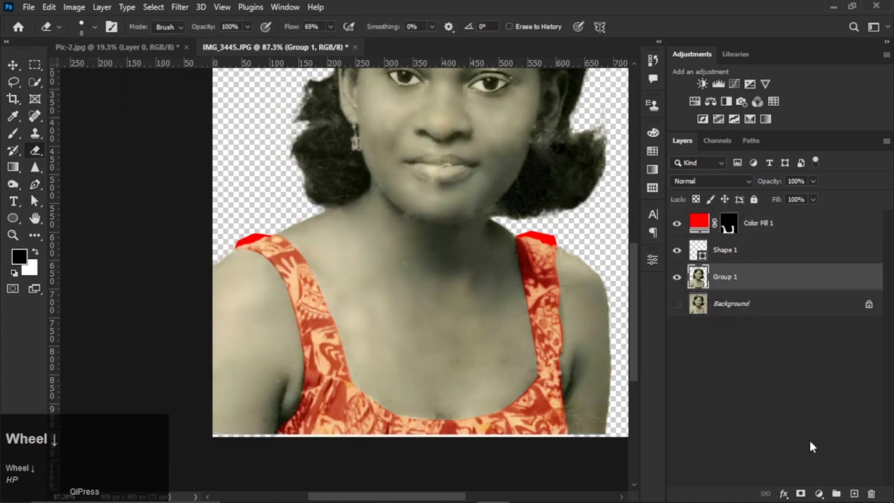
- Try a black fill on a new layer beneath the portrait and undo it
{"action": "left_click", "coordinate": [787, 306]}
{"action": "left_click", "coordinate": [854, 493]}
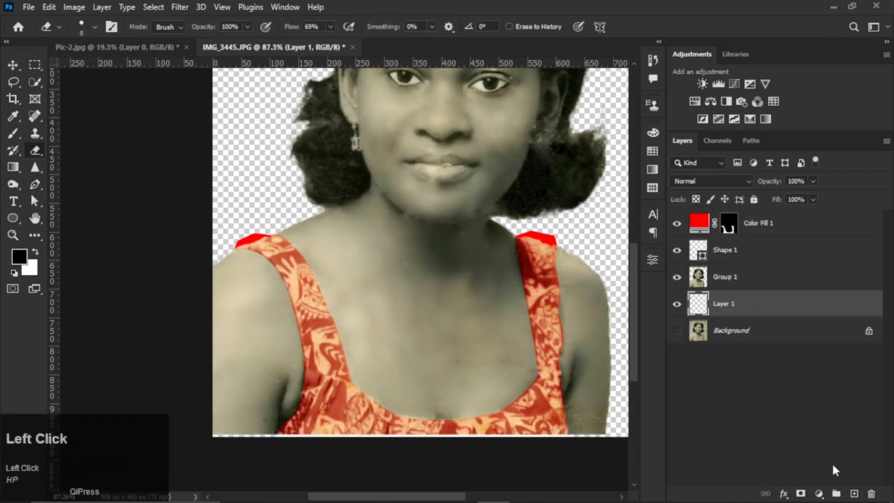
{"action": "key", "text": "alt+BackSpace"}
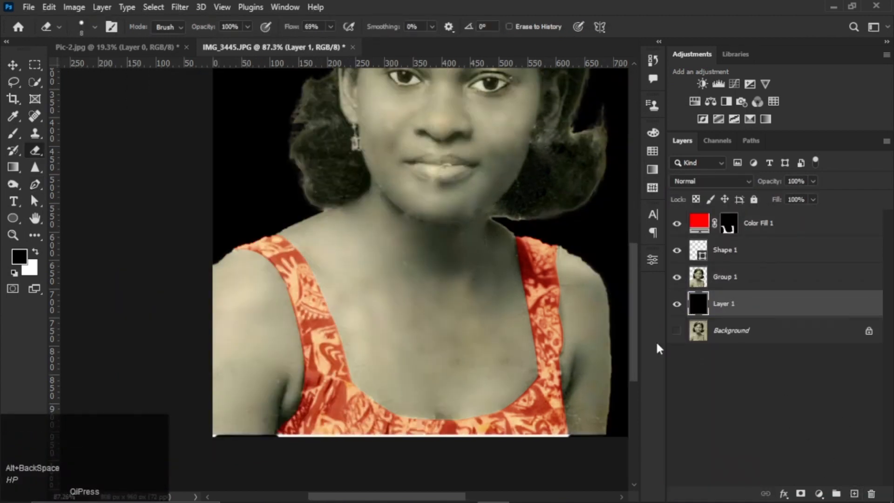
{"action": "key", "text": "ctrl+z"}
- Quick-select the face and ears on the Group 1 layer, trimming the surrounding hair out of the selection
{"action": "left_click_drag", "start_coordinate": [426, 138], "coordinate": [427, 256]}
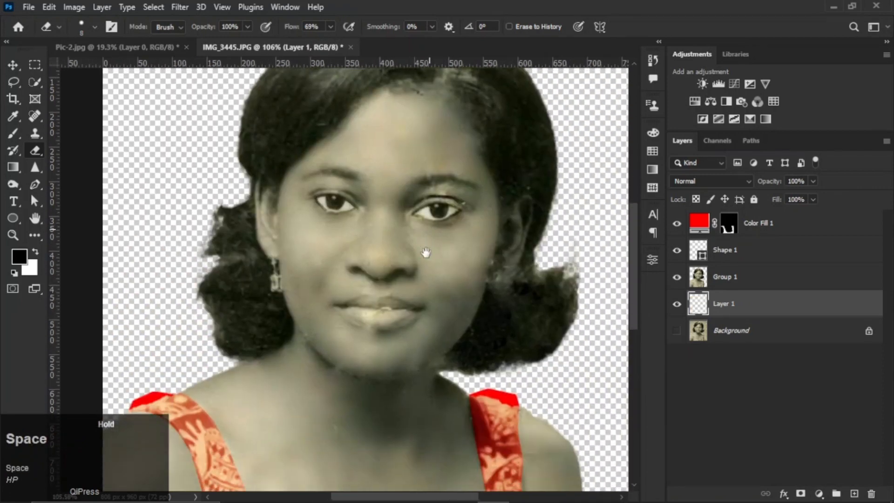
{"action": "scroll", "coordinate": [437, 241], "scroll_direction": "down", "scroll_amount": 1}
{"action": "left_click", "coordinate": [740, 276]}
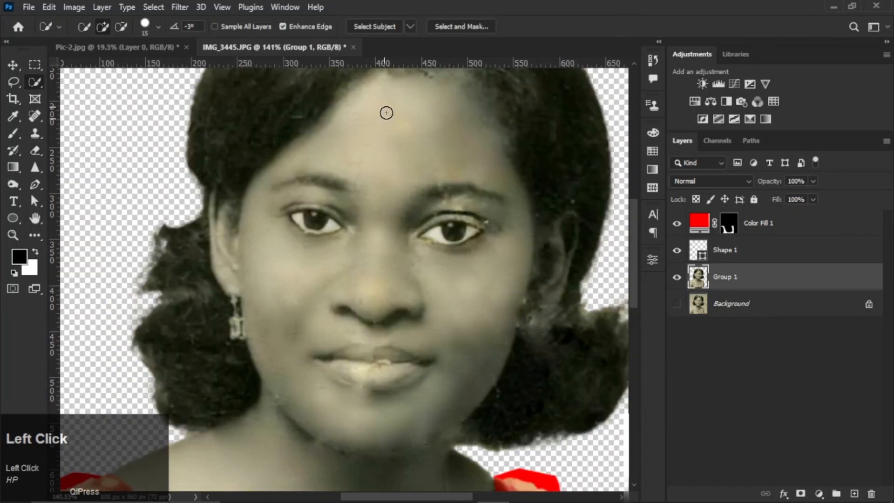
{"action": "mouse_move", "coordinate": [387, 113]}
{"action": "left_mouse_down"}
{"action": "mouse_move", "coordinate": [413, 183]}
{"action": "mouse_move", "coordinate": [319, 371]}
{"action": "mouse_move", "coordinate": [401, 298]}
{"action": "mouse_move", "coordinate": [491, 192]}
{"action": "mouse_move", "coordinate": [447, 288]}
{"action": "left_mouse_up"}
{"action": "mouse_move", "coordinate": [427, 155]}
{"action": "left_mouse_down", "text": "alt"}
{"action": "mouse_move", "coordinate": [468, 199]}
{"action": "mouse_move", "coordinate": [517, 321]}
{"action": "mouse_move", "coordinate": [513, 380]}
{"action": "mouse_move", "coordinate": [489, 410]}
{"action": "mouse_move", "coordinate": [494, 361]}
{"action": "mouse_move", "coordinate": [517, 333]}
{"action": "mouse_move", "coordinate": [529, 334]}
{"action": "mouse_move", "coordinate": [505, 416]}
{"action": "left_mouse_up", "text": "alt"}
{"action": "key", "text": "["}
{"action": "key", "text": "["}
{"action": "left_click_drag", "start_coordinate": [535, 319], "coordinate": [531, 382], "text": "alt"}
{"action": "mouse_move", "coordinate": [515, 351]}
{"action": "left_mouse_down"}
{"action": "mouse_move", "coordinate": [524, 332]}
{"action": "mouse_move", "coordinate": [505, 326]}
{"action": "left_mouse_up"}
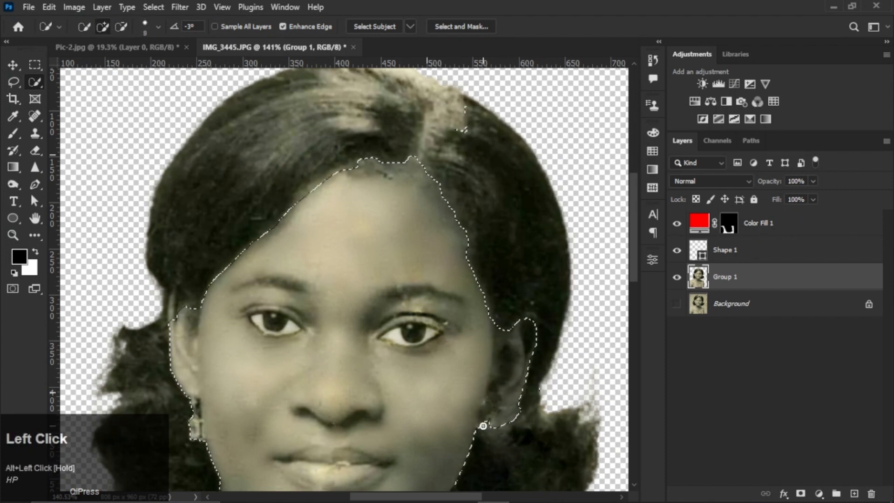
{"action": "left_click", "coordinate": [483, 426]}
- Refine the skin selection along the hairline and image-left cheek, and extend it down the neck
{"action": "left_click_drag", "start_coordinate": [351, 170], "coordinate": [410, 163]}
{"action": "left_click_drag", "start_coordinate": [331, 252], "coordinate": [406, 90]}
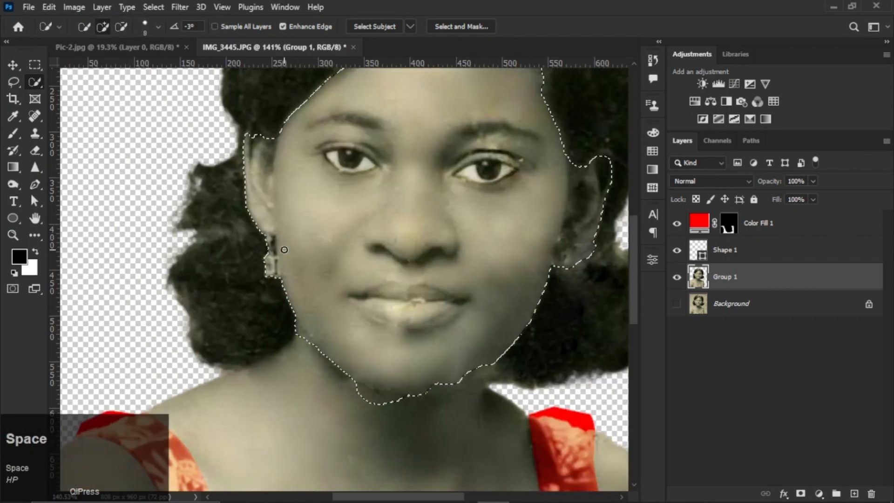
{"action": "mouse_move", "coordinate": [284, 250]}
{"action": "left_mouse_down"}
{"action": "mouse_move", "coordinate": [275, 274]}
{"action": "mouse_move", "coordinate": [285, 274]}
{"action": "left_mouse_up"}
{"action": "left_click_drag", "start_coordinate": [366, 311], "coordinate": [425, 164]}
{"action": "left_click_drag", "start_coordinate": [419, 261], "coordinate": [408, 366]}
{"action": "mouse_move", "coordinate": [409, 366]}
{"action": "left_mouse_down"}
{"action": "mouse_move", "coordinate": [481, 183]}
{"action": "mouse_move", "coordinate": [226, 256]}
{"action": "left_mouse_up"}
- Extend the skin selection over the chest and image-right shoulder, subtracting the dress neckline and the image-right strap
{"action": "left_click_drag", "start_coordinate": [509, 269], "coordinate": [516, 464]}
{"action": "mouse_move", "coordinate": [479, 239]}
{"action": "left_mouse_down", "text": "alt"}
{"action": "mouse_move", "coordinate": [452, 331]}
{"action": "mouse_move", "coordinate": [405, 338]}
{"action": "left_mouse_up", "text": "alt"}
{"action": "left_click_drag", "start_coordinate": [475, 209], "coordinate": [469, 212], "text": "alt"}
{"action": "mouse_move", "coordinate": [450, 379]}
{"action": "left_mouse_down"}
{"action": "mouse_move", "coordinate": [533, 174]}
{"action": "mouse_move", "coordinate": [547, 388]}
{"action": "mouse_move", "coordinate": [546, 261]}
{"action": "mouse_move", "coordinate": [559, 256]}
{"action": "mouse_move", "coordinate": [569, 214]}
{"action": "left_mouse_up"}
{"action": "mouse_move", "coordinate": [524, 281]}
{"action": "left_mouse_down"}
{"action": "mouse_move", "coordinate": [537, 179]}
{"action": "mouse_move", "coordinate": [463, 373]}
{"action": "mouse_move", "coordinate": [171, 368]}
{"action": "mouse_move", "coordinate": [258, 353]}
{"action": "mouse_move", "coordinate": [419, 364]}
{"action": "mouse_move", "coordinate": [480, 351]}
{"action": "mouse_move", "coordinate": [511, 331]}
{"action": "left_mouse_up"}
{"action": "left_click", "coordinate": [579, 284], "text": "alt"}
{"action": "left_click", "coordinate": [580, 326], "text": "alt"}
{"action": "left_click", "coordinate": [586, 274]}
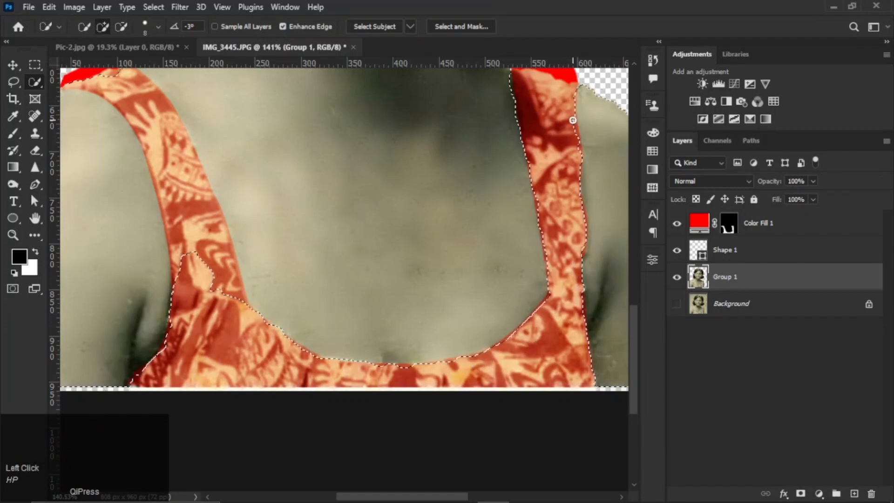
- Refine the skin selection around the image-left strap, keeping the adjoining arm and shoulder skin selected
{"action": "left_click_drag", "start_coordinate": [195, 194], "coordinate": [303, 263]}
{"action": "mouse_move", "coordinate": [296, 339]}
{"action": "left_mouse_down"}
{"action": "mouse_move", "coordinate": [247, 177]}
{"action": "mouse_move", "coordinate": [225, 171]}
{"action": "mouse_move", "coordinate": [239, 144]}
{"action": "mouse_move", "coordinate": [301, 228]}
{"action": "mouse_move", "coordinate": [282, 287]}
{"action": "mouse_move", "coordinate": [256, 213]}
{"action": "left_mouse_up"}
{"action": "left_click_drag", "start_coordinate": [193, 164], "coordinate": [263, 219]}
{"action": "left_click", "coordinate": [263, 219], "text": "alt"}
{"action": "scroll", "coordinate": [379, 228], "scroll_direction": "down", "scroll_amount": 1}
{"action": "left_click_drag", "start_coordinate": [379, 228], "coordinate": [351, 331]}
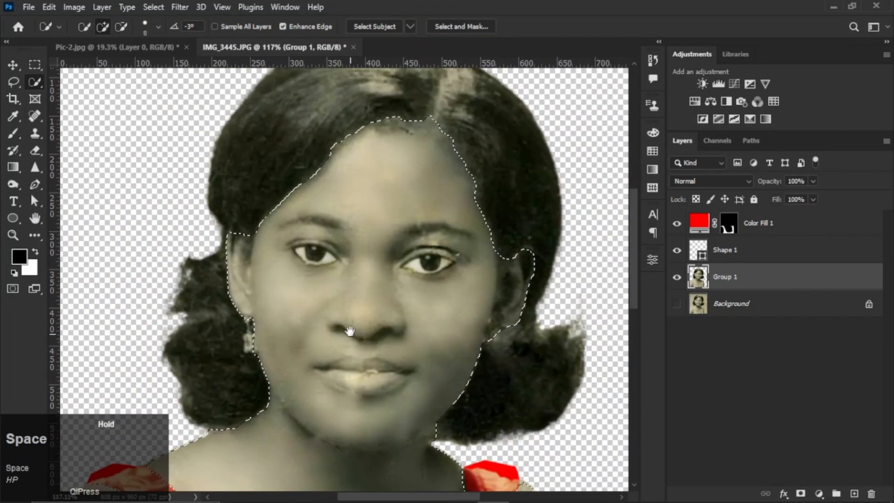
- Subtract both eyes from the skin selection and copy the selected skin to a new layer
{"action": "scroll", "coordinate": [430, 292], "scroll_direction": "up", "scroll_amount": 3}
{"action": "left_click", "coordinate": [439, 269], "text": "alt"}
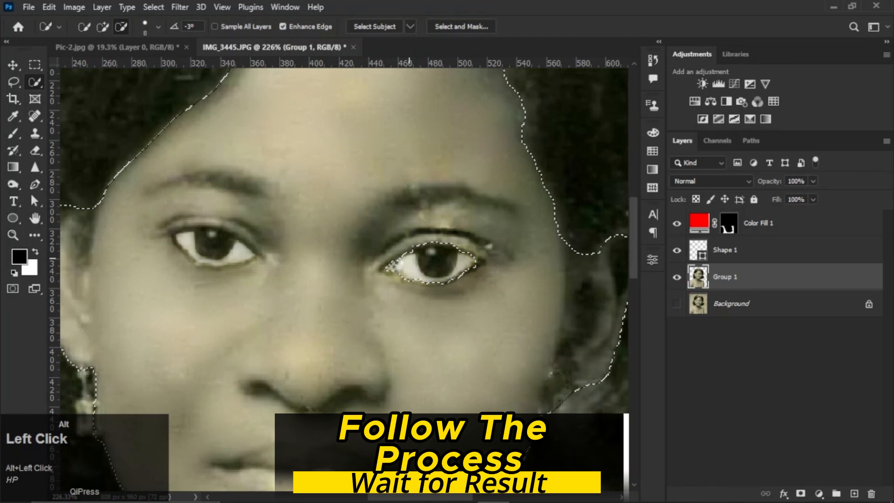
{"action": "left_click_drag", "start_coordinate": [189, 240], "coordinate": [242, 259]}
{"action": "left_click", "coordinate": [242, 264]}
{"action": "left_click", "coordinate": [245, 193], "text": "alt"}
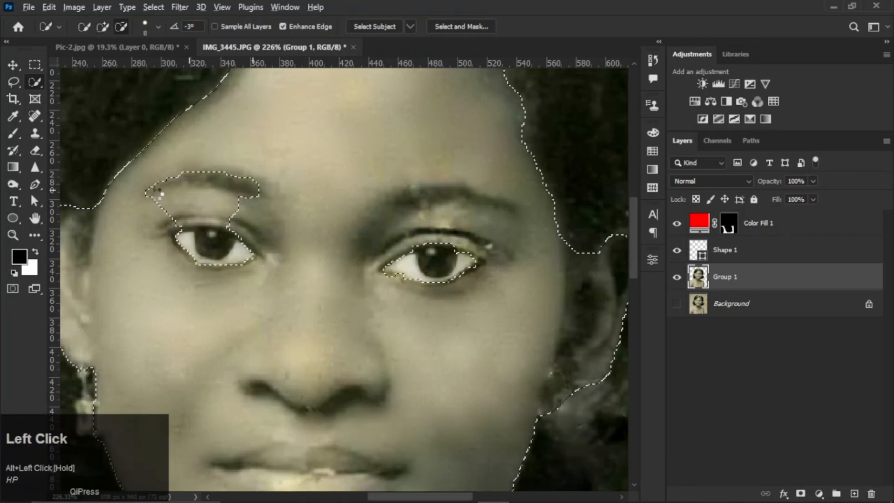
{"action": "scroll", "coordinate": [434, 228], "scroll_direction": "down", "scroll_amount": 4}
{"action": "key", "text": "ctrl+j"}
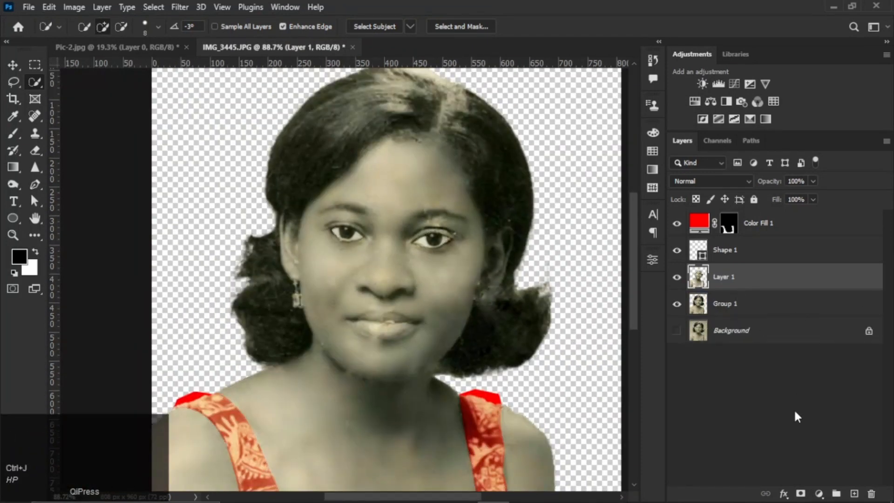
- Add a Solid Color fill layer in #ffb75a, clip it to the skin layer, and set its blend mode to Overlay
{"action": "left_click", "coordinate": [819, 493]}
{"action": "left_click", "coordinate": [794, 254]}
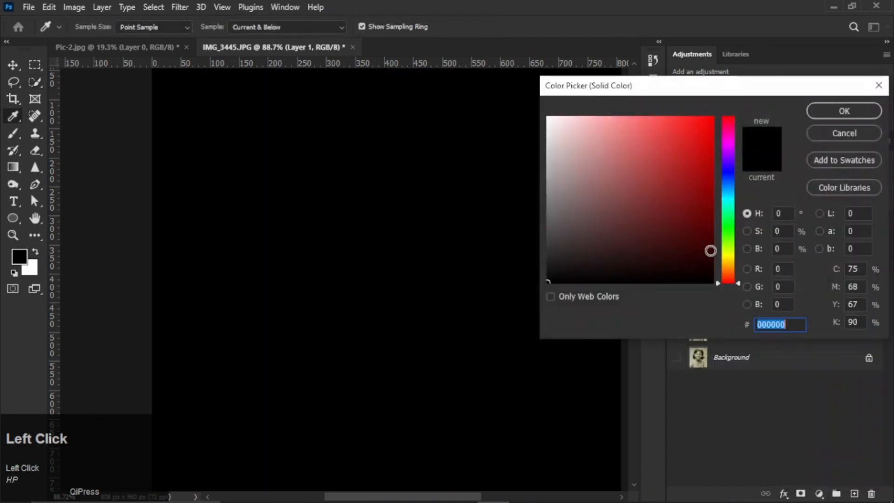
{"action": "left_click_drag", "start_coordinate": [729, 260], "coordinate": [729, 267]}
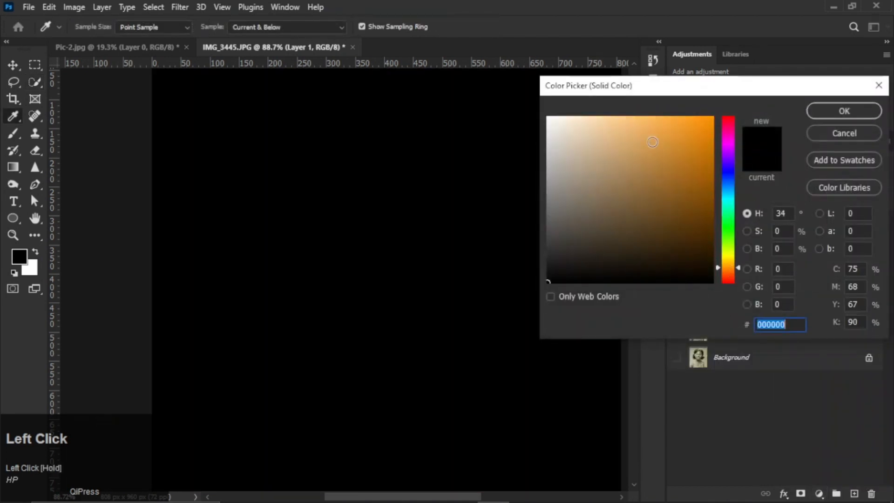
{"action": "left_click_drag", "start_coordinate": [653, 142], "coordinate": [652, 117]}
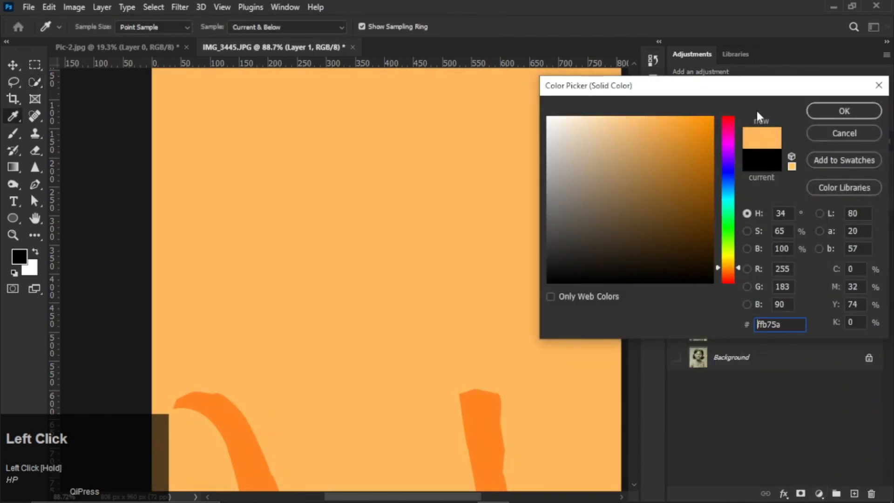
{"action": "left_click", "coordinate": [818, 112]}
{"action": "left_click", "coordinate": [735, 289], "text": "alt"}
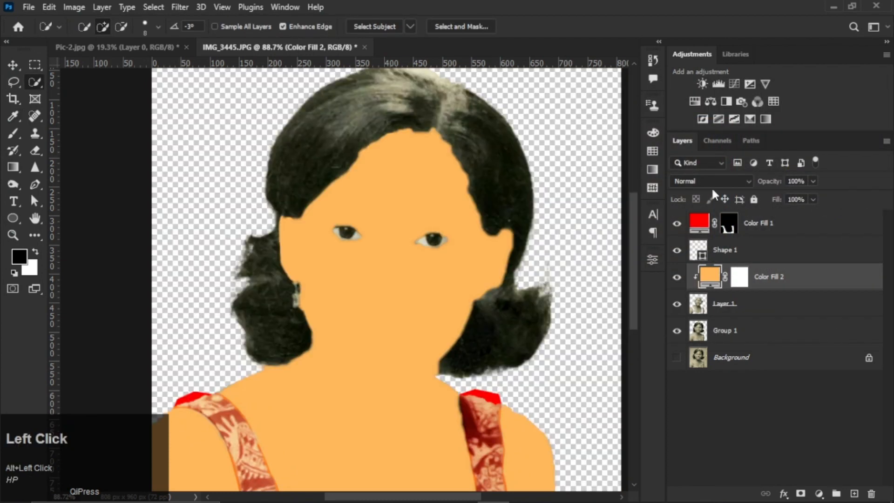
{"action": "left_click", "coordinate": [729, 187]}
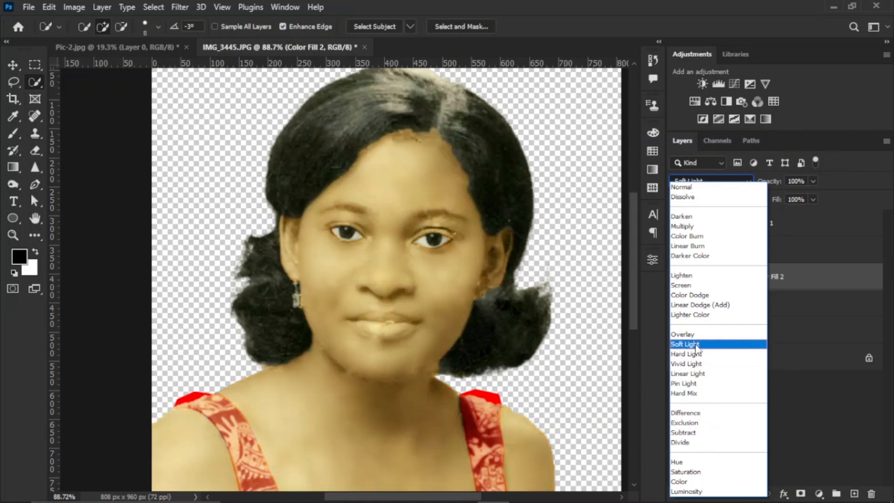
{"action": "left_click", "coordinate": [689, 334]}
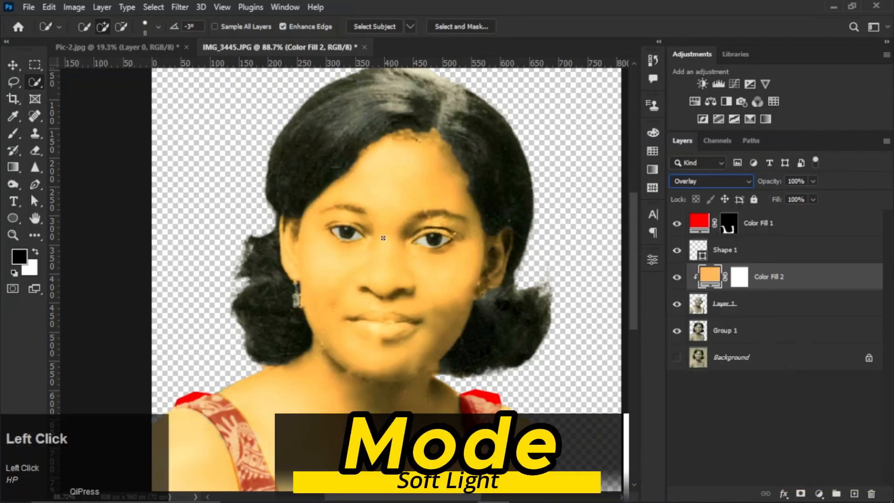
- Paint black over both eyebrows on the skin fill layer's mask to remove the orange tint there
{"action": "scroll", "coordinate": [382, 238], "scroll_direction": "up", "scroll_amount": 4}
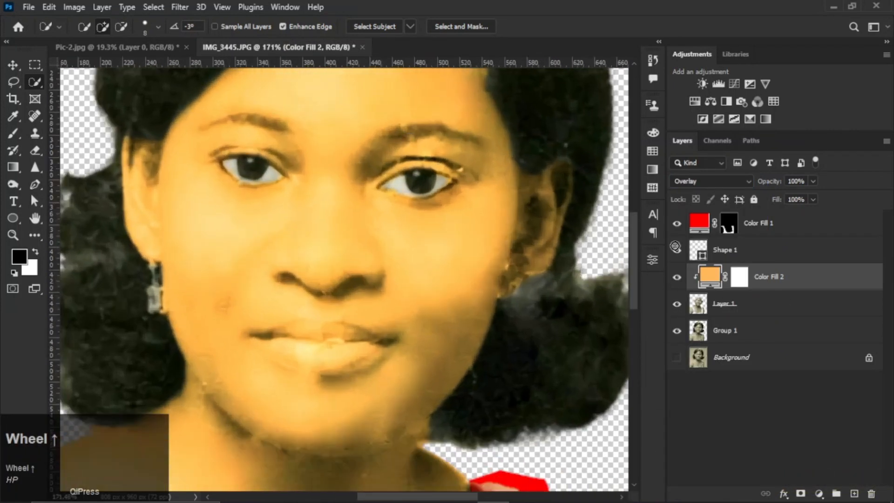
{"action": "left_click", "coordinate": [739, 277]}
{"action": "left_click_drag", "start_coordinate": [285, 194], "coordinate": [315, 255]}
{"action": "left_click", "coordinate": [13, 133]}
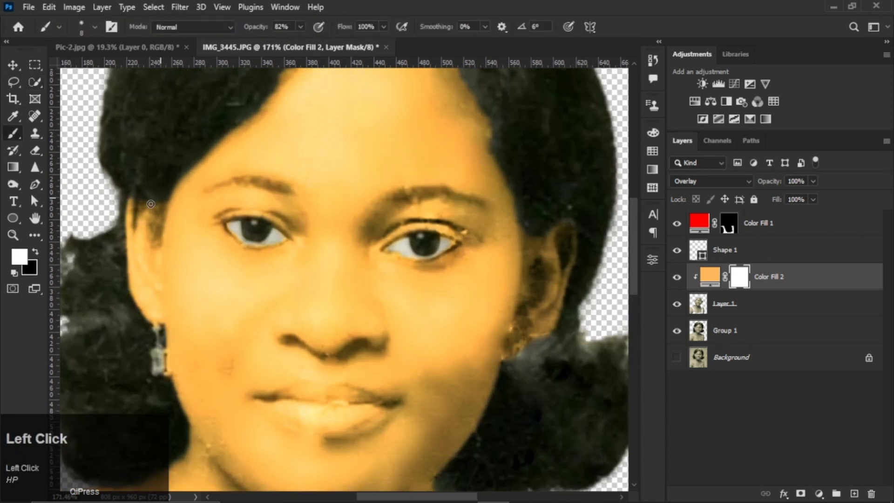
{"action": "left_click", "coordinate": [36, 254]}
{"action": "mouse_move", "coordinate": [428, 194]}
{"action": "left_mouse_down"}
{"action": "mouse_move", "coordinate": [406, 197]}
{"action": "mouse_move", "coordinate": [425, 191]}
{"action": "left_mouse_up"}
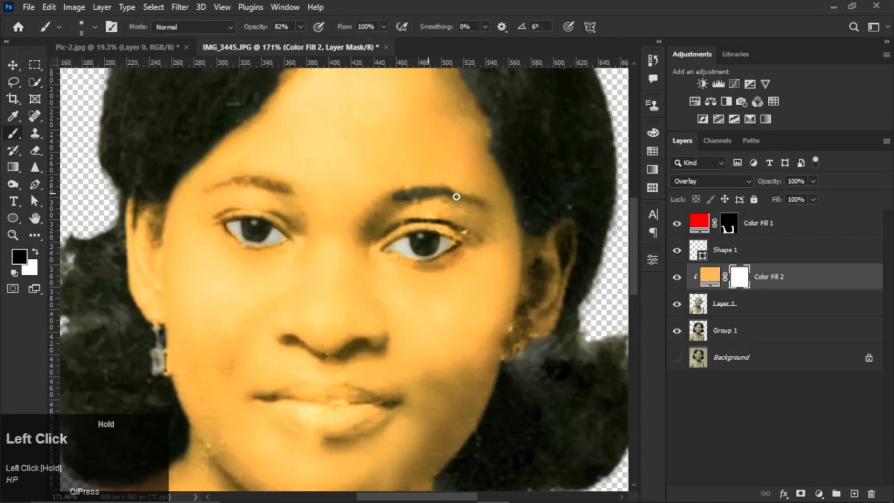
{"action": "mouse_move", "coordinate": [438, 198]}
{"action": "left_mouse_down"}
{"action": "mouse_move", "coordinate": [393, 201]}
{"action": "mouse_move", "coordinate": [393, 194]}
{"action": "mouse_move", "coordinate": [407, 199]}
{"action": "left_mouse_up"}
{"action": "mouse_move", "coordinate": [312, 200]}
{"action": "left_mouse_down"}
{"action": "mouse_move", "coordinate": [250, 181]}
{"action": "mouse_move", "coordinate": [212, 188]}
{"action": "mouse_move", "coordinate": [271, 178]}
{"action": "mouse_move", "coordinate": [290, 200]}
{"action": "mouse_move", "coordinate": [274, 184]}
{"action": "mouse_move", "coordinate": [242, 178]}
{"action": "mouse_move", "coordinate": [278, 192]}
{"action": "left_mouse_up"}
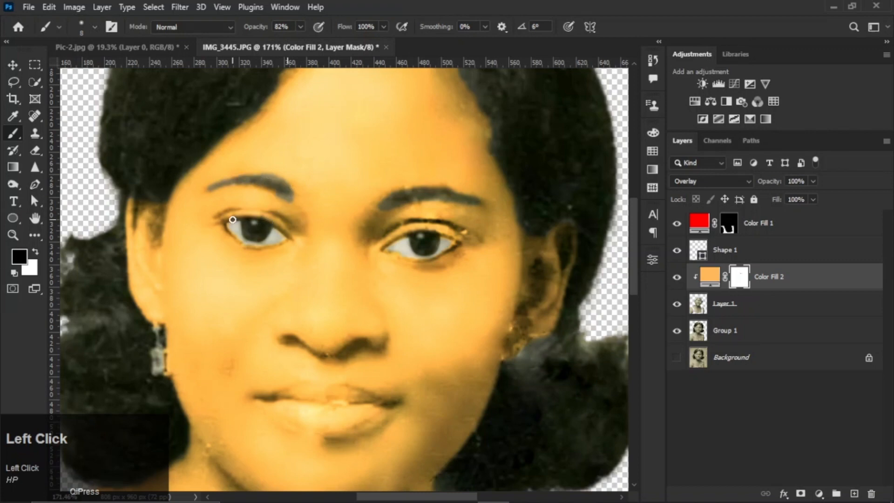
- Mask the skin tint off the eyelid and lash lines of both eyes with black brush strokes
{"action": "left_click_drag", "start_coordinate": [223, 222], "coordinate": [256, 220]}
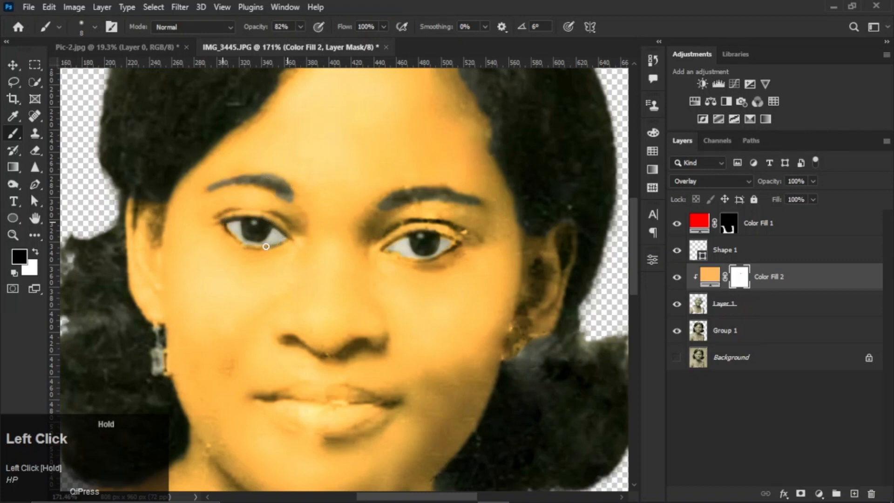
{"action": "left_click_drag", "start_coordinate": [224, 213], "coordinate": [263, 210]}
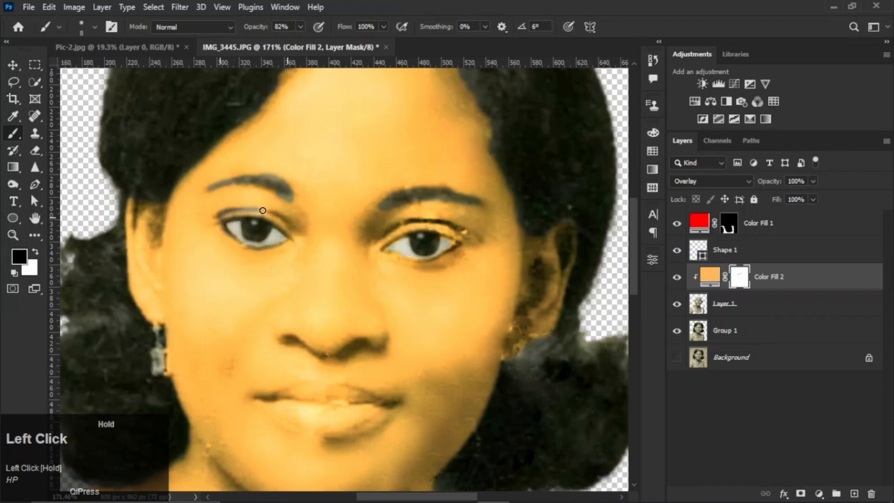
{"action": "mouse_move", "coordinate": [391, 252]}
{"action": "left_mouse_down"}
{"action": "mouse_move", "coordinate": [425, 233]}
{"action": "mouse_move", "coordinate": [450, 240]}
{"action": "mouse_move", "coordinate": [449, 251]}
{"action": "mouse_move", "coordinate": [388, 251]}
{"action": "mouse_move", "coordinate": [392, 230]}
{"action": "mouse_move", "coordinate": [381, 237]}
{"action": "mouse_move", "coordinate": [409, 225]}
{"action": "left_mouse_up"}
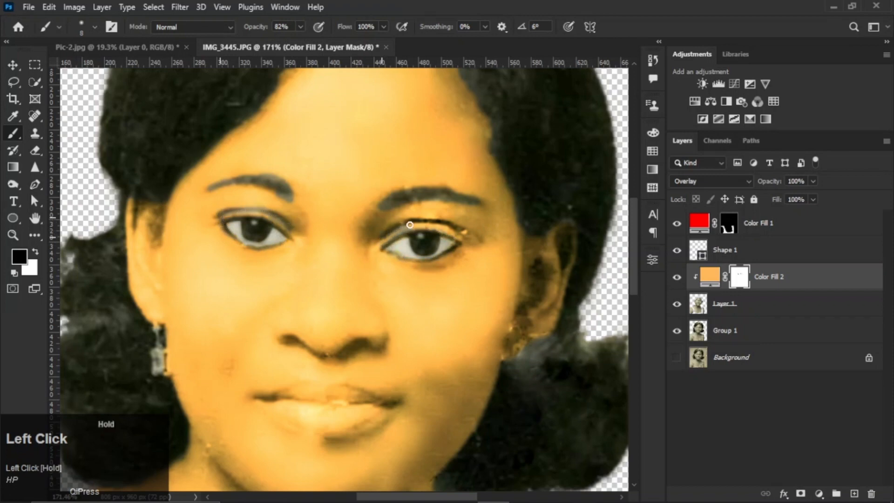
{"action": "scroll", "coordinate": [433, 242], "scroll_direction": "down", "scroll_amount": 3}
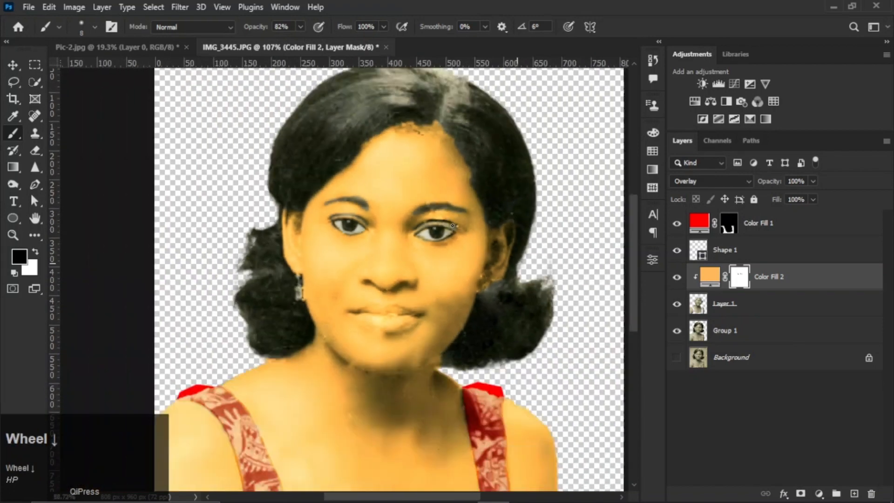
{"action": "scroll", "coordinate": [376, 283], "scroll_direction": "up", "scroll_amount": 2}
{"action": "left_click", "coordinate": [376, 274]}
{"action": "scroll", "coordinate": [452, 200], "scroll_direction": "down", "scroll_amount": 3}
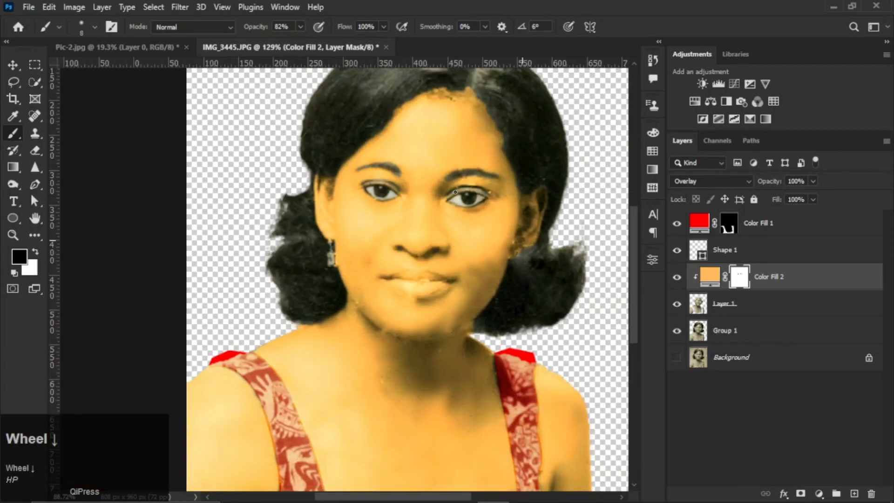
{"action": "scroll", "coordinate": [451, 230], "scroll_direction": "up", "scroll_amount": 1}
{"action": "left_click_drag", "start_coordinate": [449, 159], "coordinate": [447, 156]}
{"action": "scroll", "coordinate": [434, 163], "scroll_direction": "down", "scroll_amount": 2}
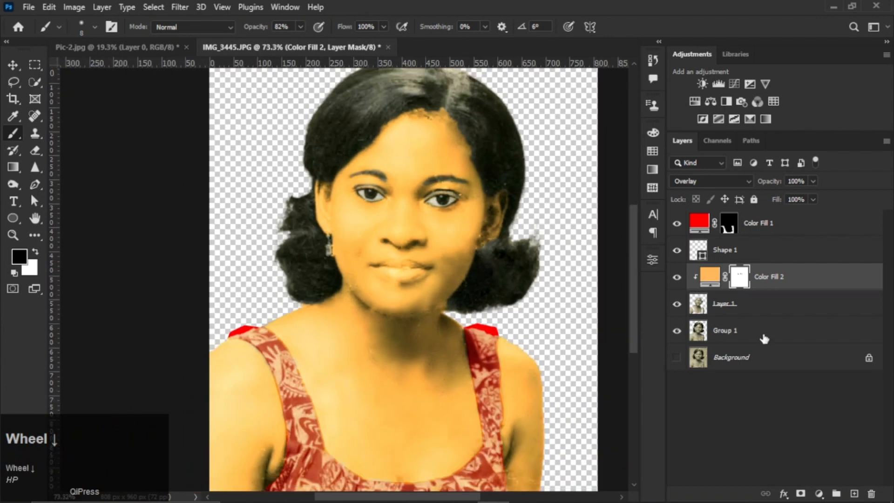
- Set the skin fill's Blend If shadow limit to 19 for the current layer and split the underlying layer's to 84 / 202
{"action": "left_click", "coordinate": [784, 494]}
{"action": "left_click", "coordinate": [786, 366]}
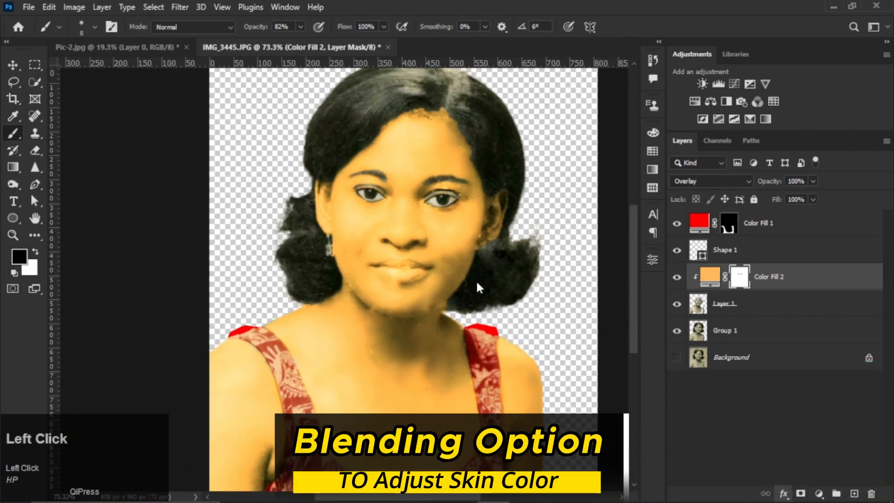
{"action": "key", "text": "space"}
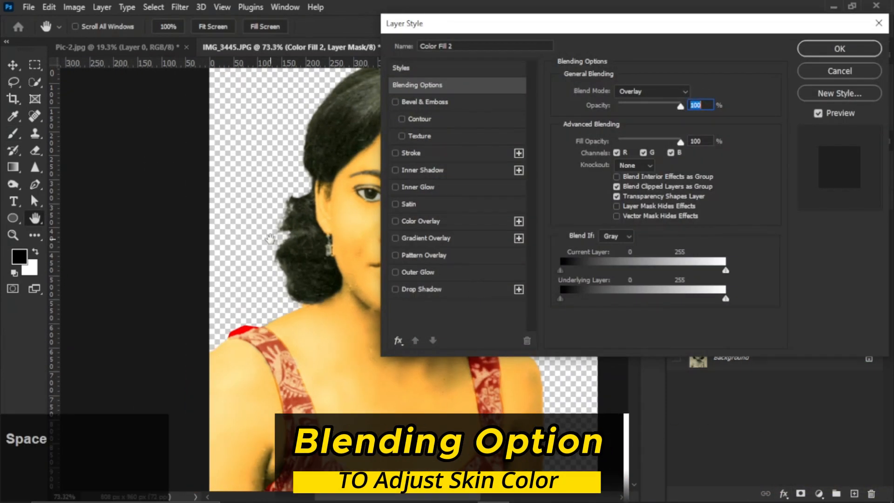
{"action": "left_click_drag", "start_coordinate": [279, 231], "coordinate": [136, 219]}
{"action": "mouse_move", "coordinate": [560, 271]}
{"action": "left_mouse_down"}
{"action": "mouse_move", "coordinate": [612, 276]}
{"action": "mouse_move", "coordinate": [572, 272]}
{"action": "mouse_move", "coordinate": [578, 306]}
{"action": "mouse_move", "coordinate": [663, 306]}
{"action": "left_mouse_up"}
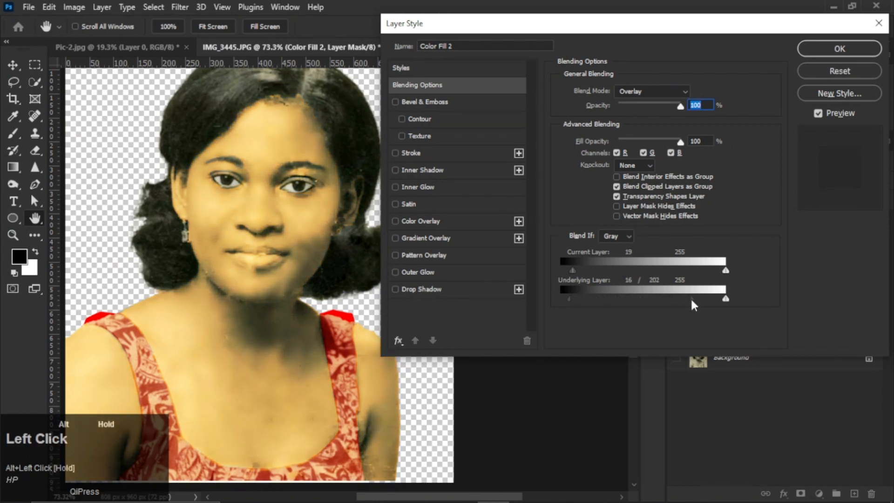
{"action": "left_click_drag", "start_coordinate": [570, 300], "coordinate": [608, 305]}
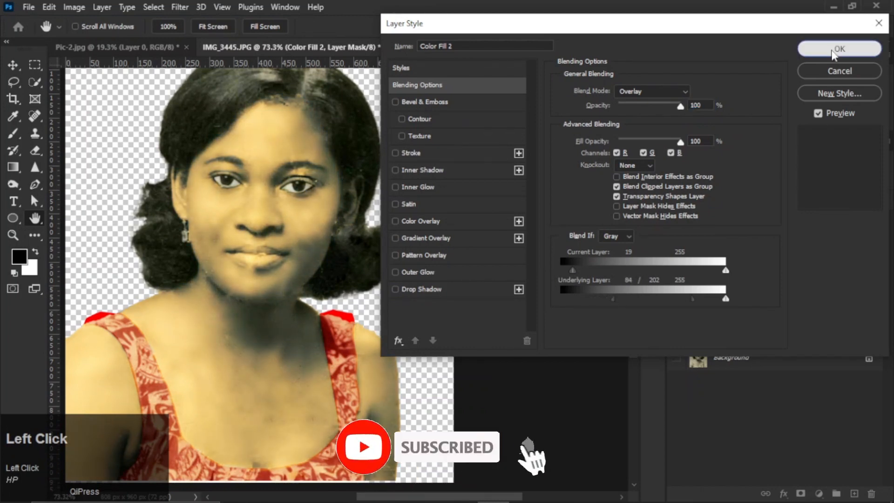
{"action": "left_click", "coordinate": [839, 48]}
- Group all layers from Group 1 up to Color Fill 1
{"action": "scroll", "coordinate": [280, 241], "scroll_direction": "up", "scroll_amount": 2}
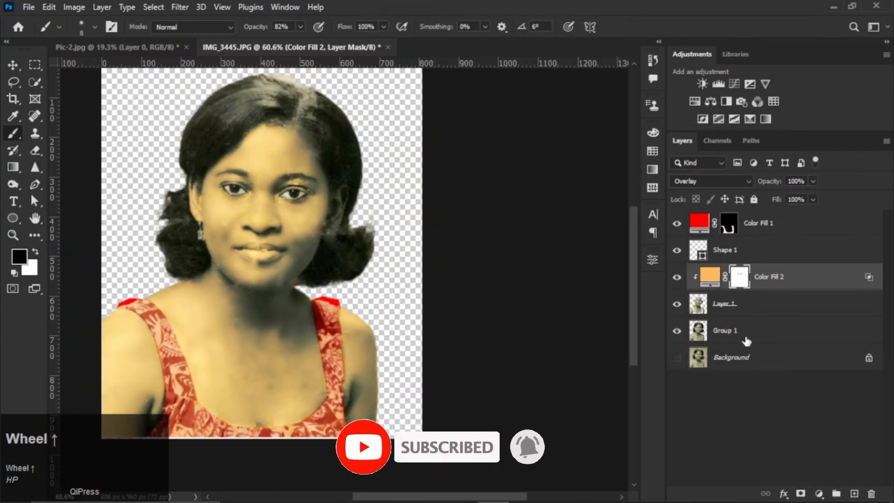
{"action": "left_click", "coordinate": [746, 340]}
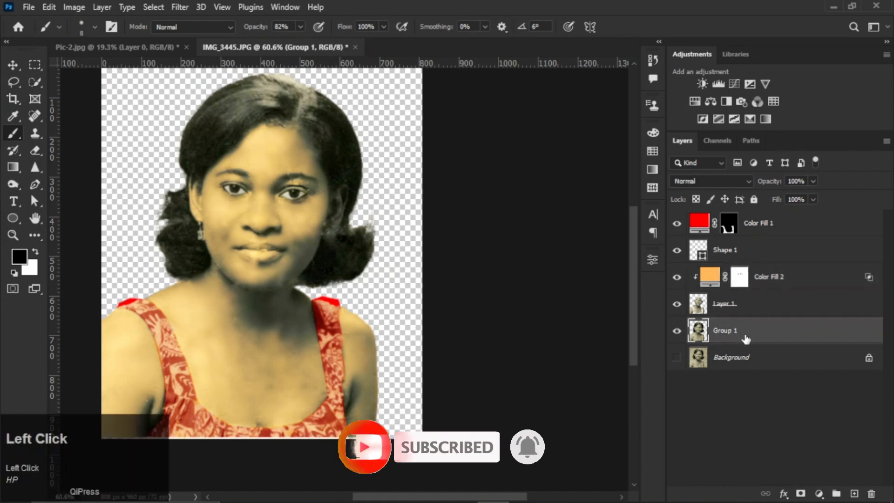
{"action": "left_click", "coordinate": [744, 223], "text": "shift"}
{"action": "key", "text": "ctrl+g"}
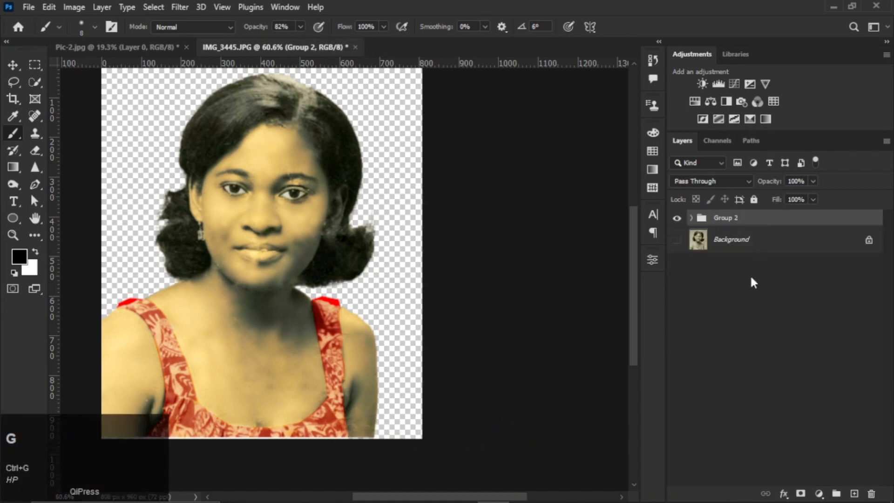
- Add a new layer directly above the Background and fill it with white
{"action": "left_click", "coordinate": [749, 246]}
{"action": "left_click", "coordinate": [854, 494]}
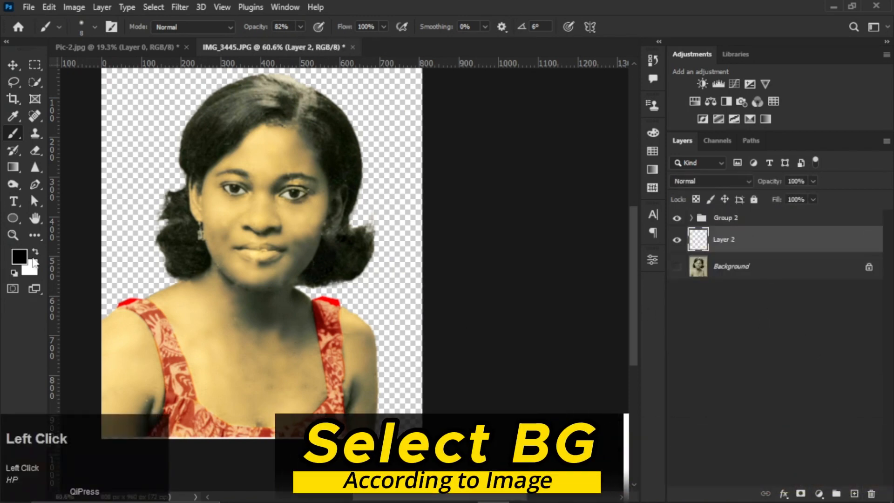
{"action": "key", "text": "ctrl+BackSpace"}
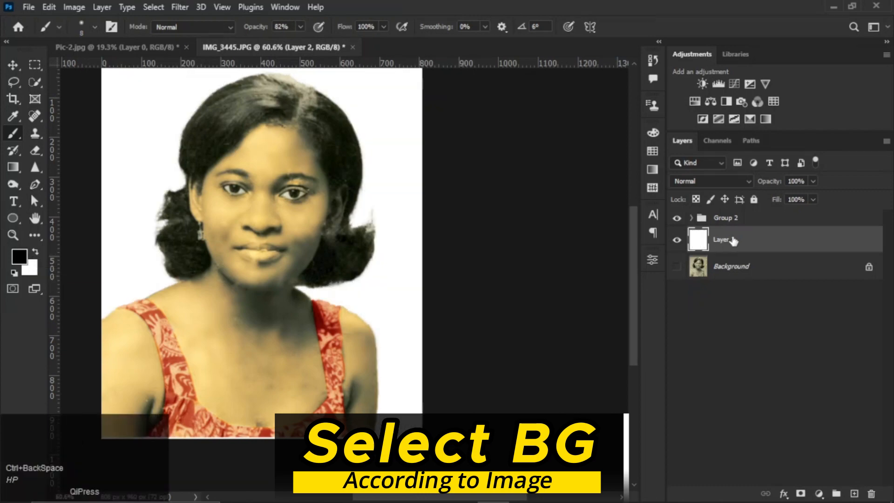
- Combine the portrait group and the white background layer into one smart object
{"action": "left_click", "coordinate": [731, 219], "text": "ctrl"}
{"action": "right_click", "coordinate": [734, 225]}
{"action": "left_click", "coordinate": [764, 189]}
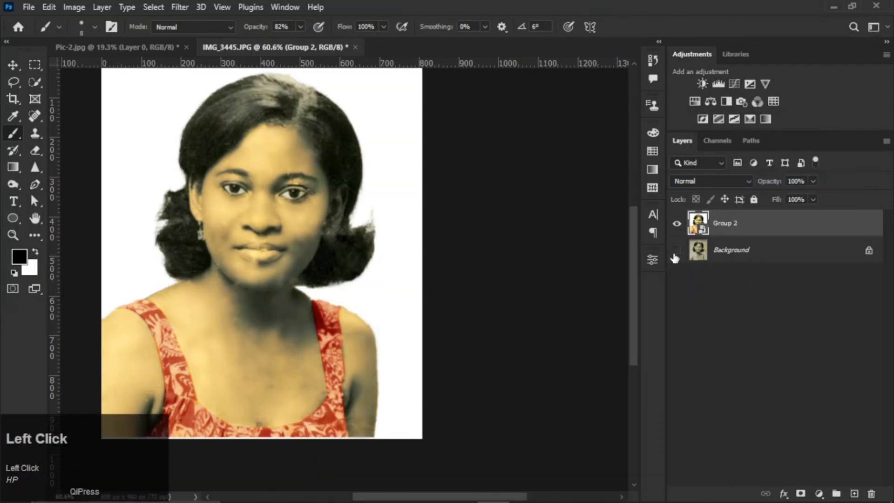